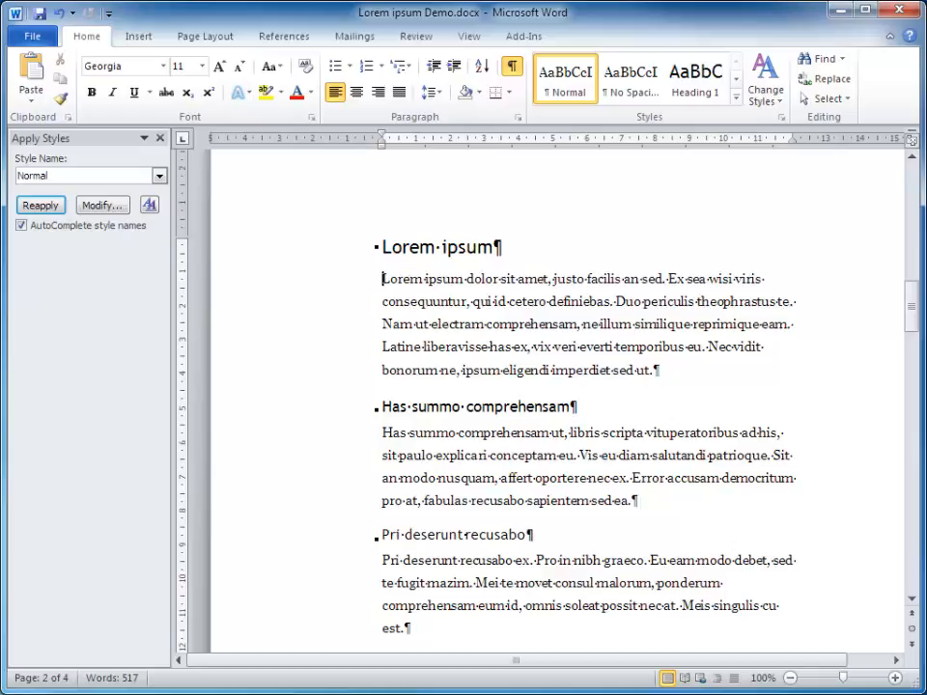
- Insert reading.jpg at the start of the paragraph under the "Lorem ipsum" heading and shrink it proportionally to about 3.28 × 3.97 cm
{"action": "left_click", "coordinate": [140, 39]}
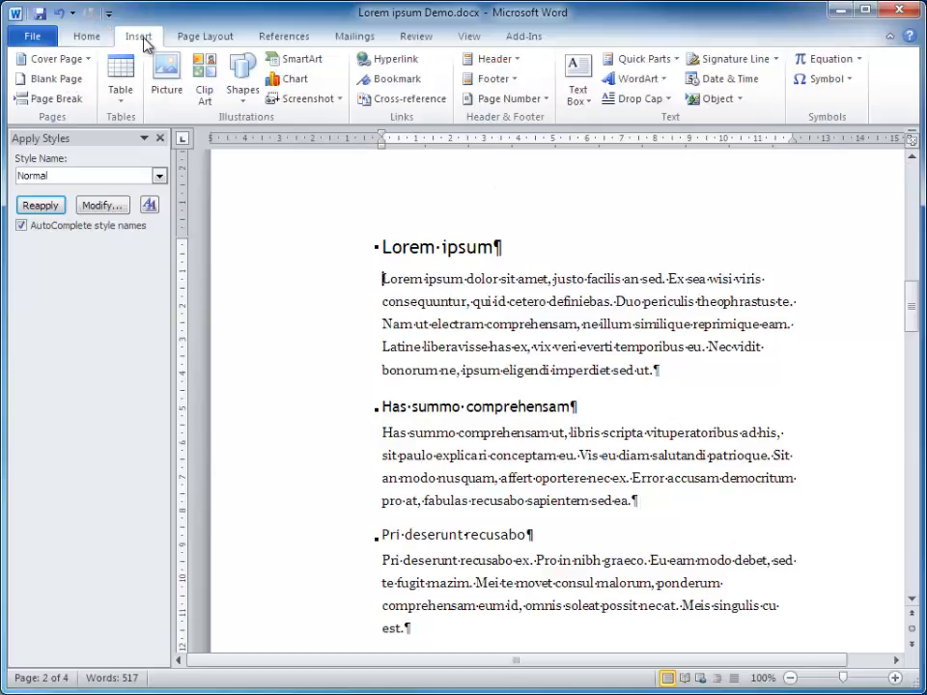
{"action": "left_click", "coordinate": [177, 89]}
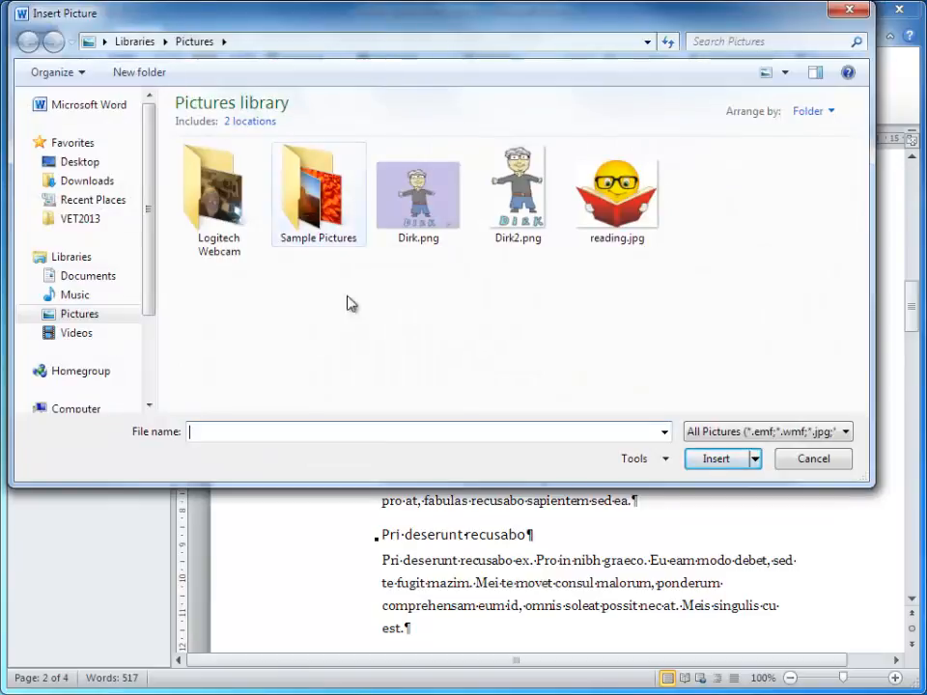
{"action": "left_click", "coordinate": [637, 220]}
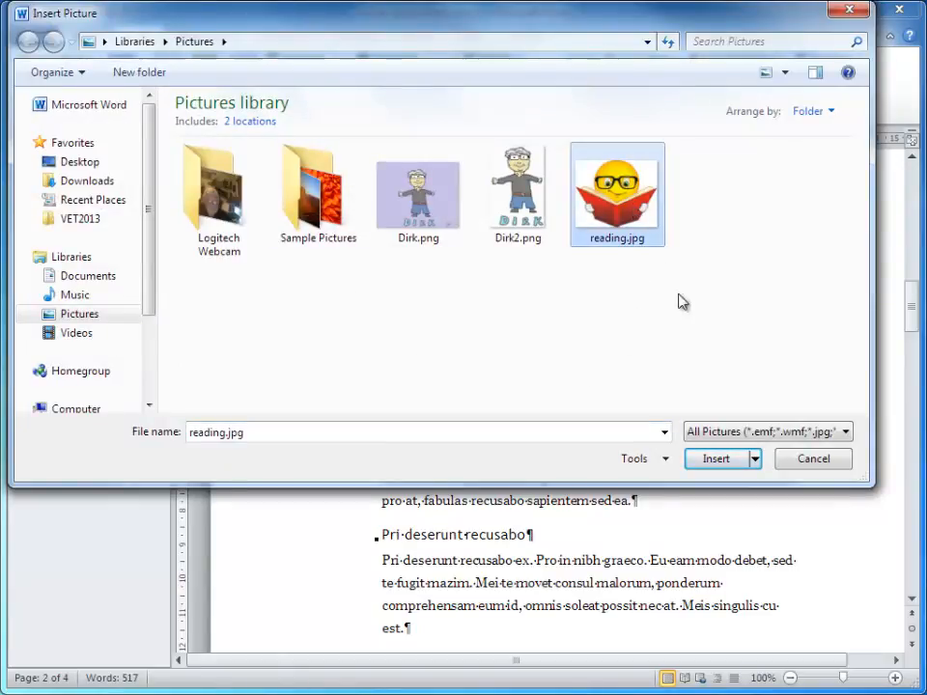
{"action": "left_click", "coordinate": [715, 458]}
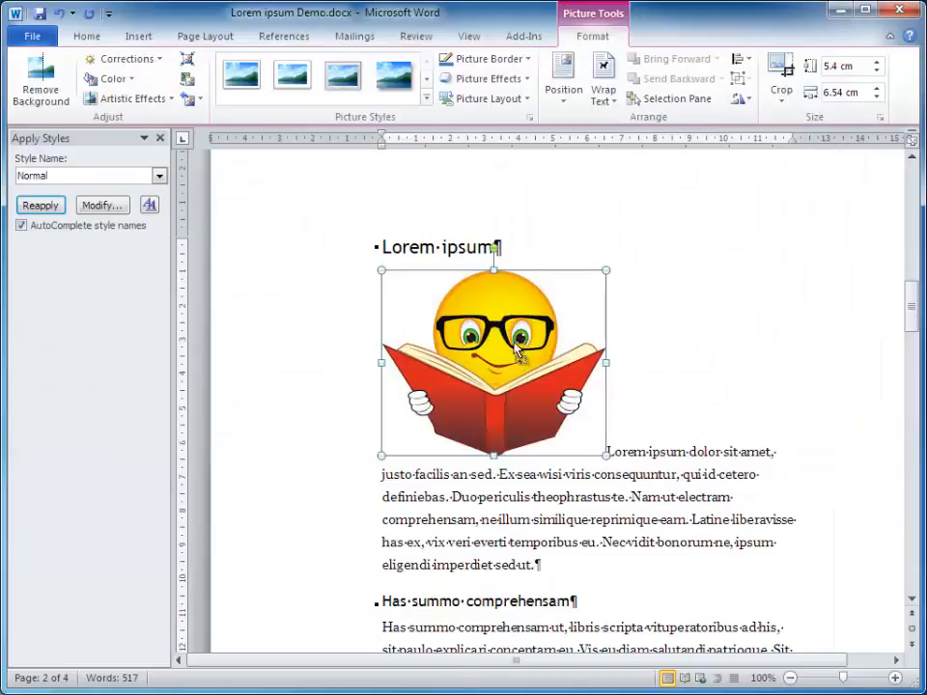
{"action": "left_click_drag", "start_coordinate": [506, 321], "coordinate": [518, 363]}
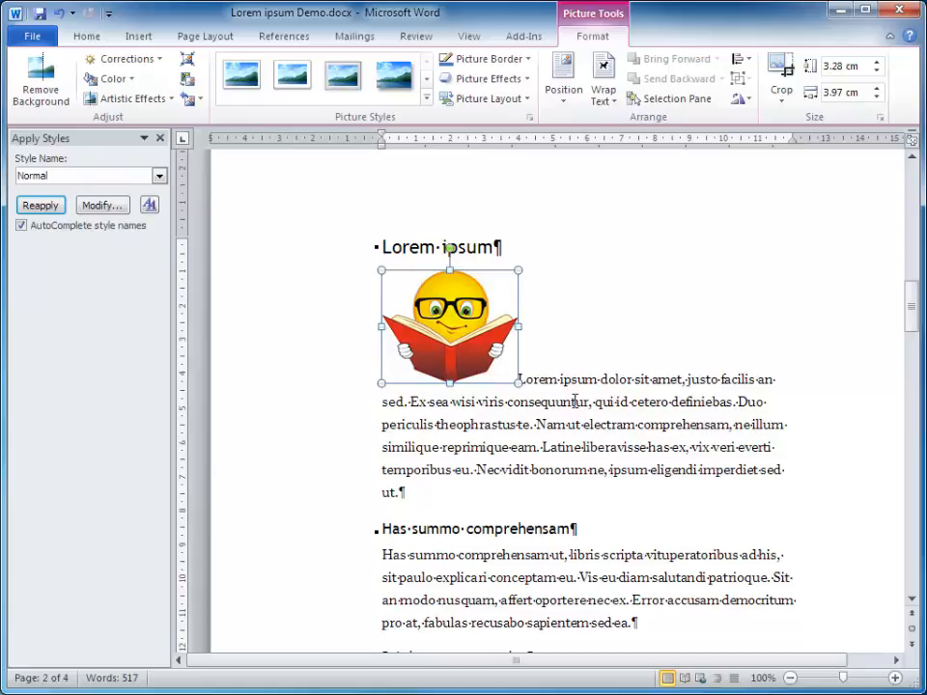
- Set the picture's text wrapping to Square and move it to the right side of the first paragraph
{"action": "right_click", "coordinate": [447, 316]}
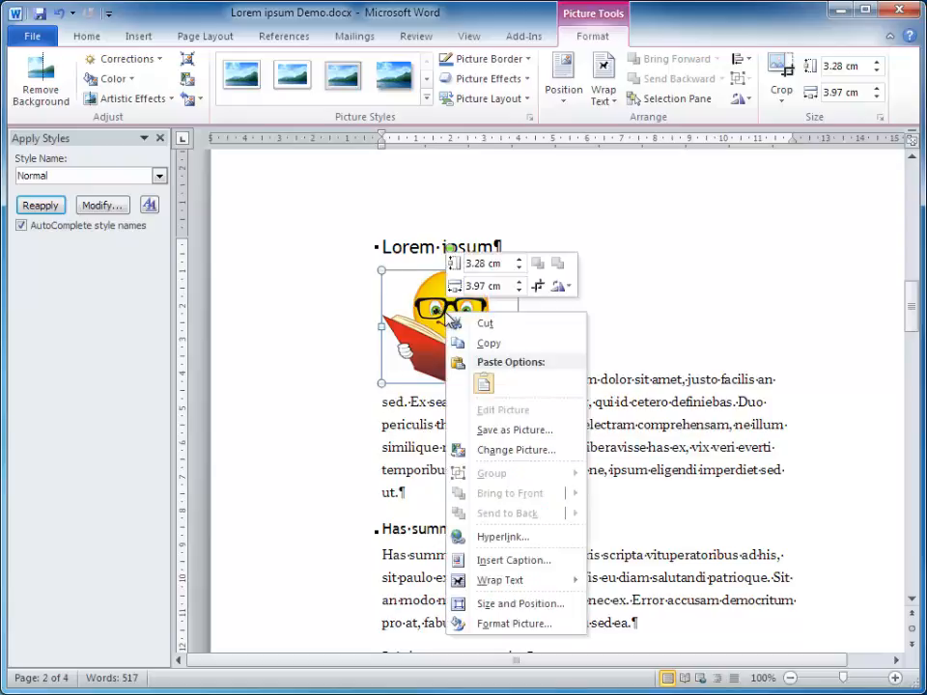
{"action": "left_click", "coordinate": [520, 603]}
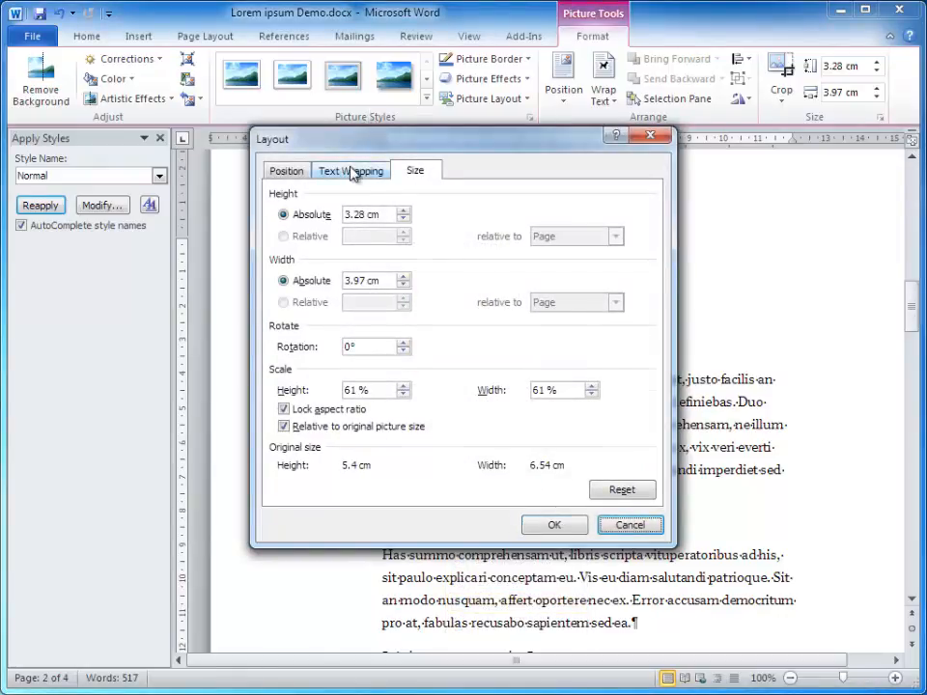
{"action": "left_click", "coordinate": [352, 172]}
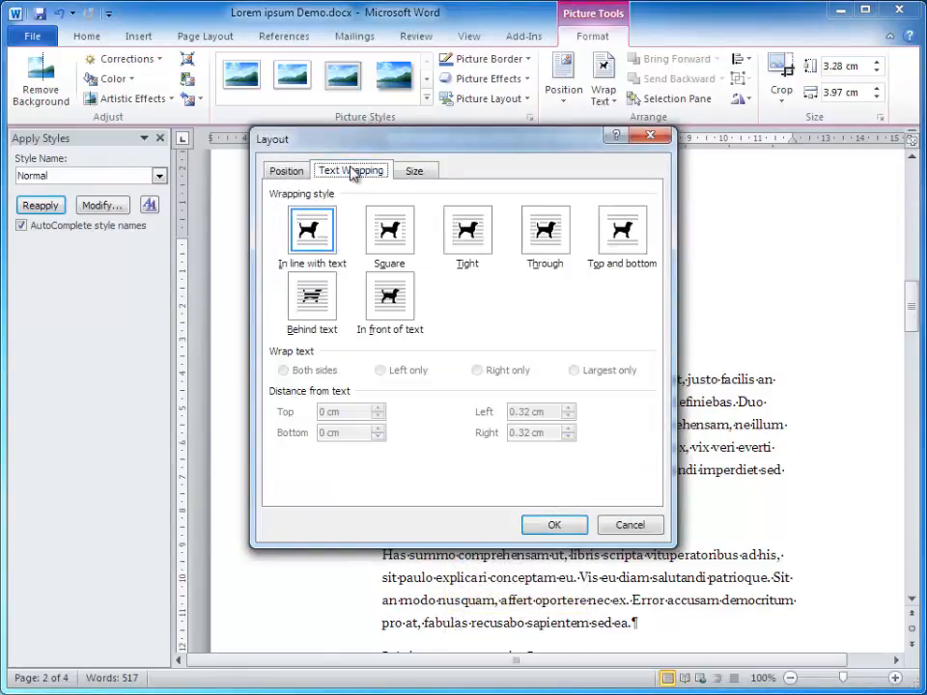
{"action": "left_click", "coordinate": [396, 237]}
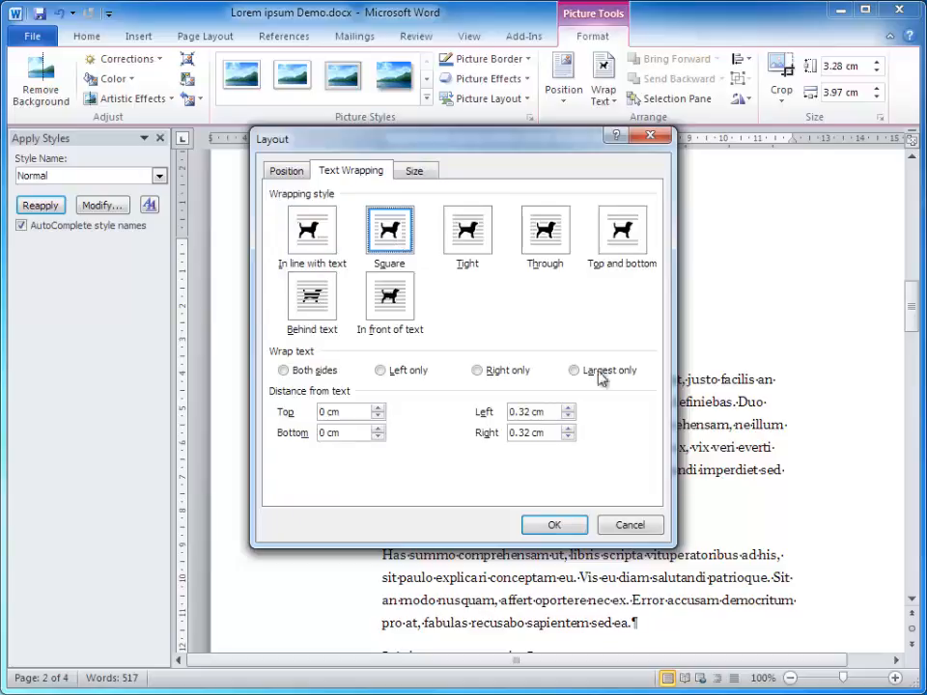
{"action": "left_click", "coordinate": [554, 525]}
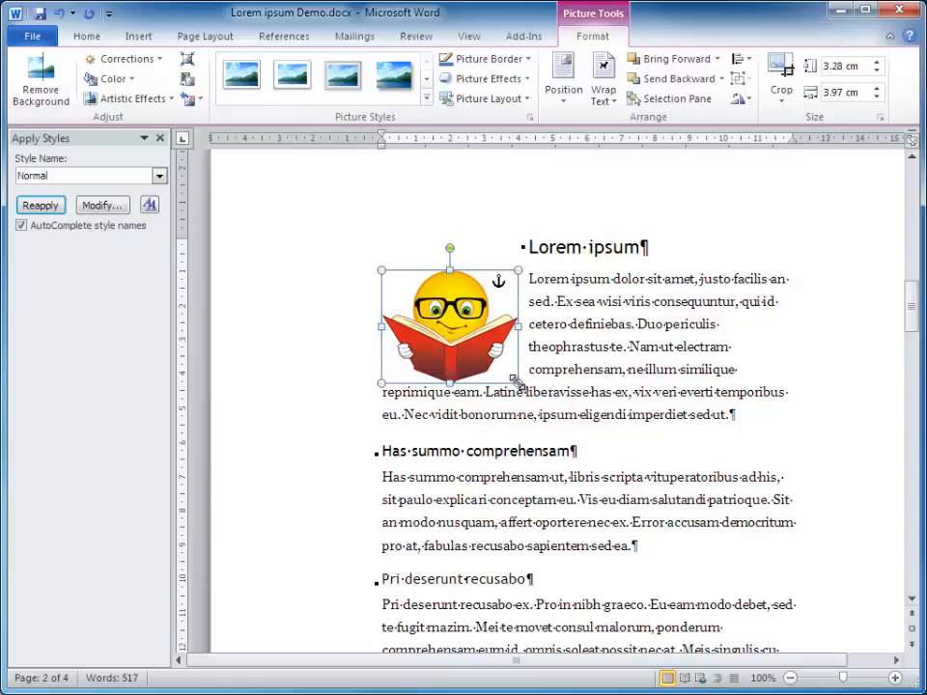
{"action": "left_click_drag", "start_coordinate": [481, 353], "coordinate": [687, 340]}
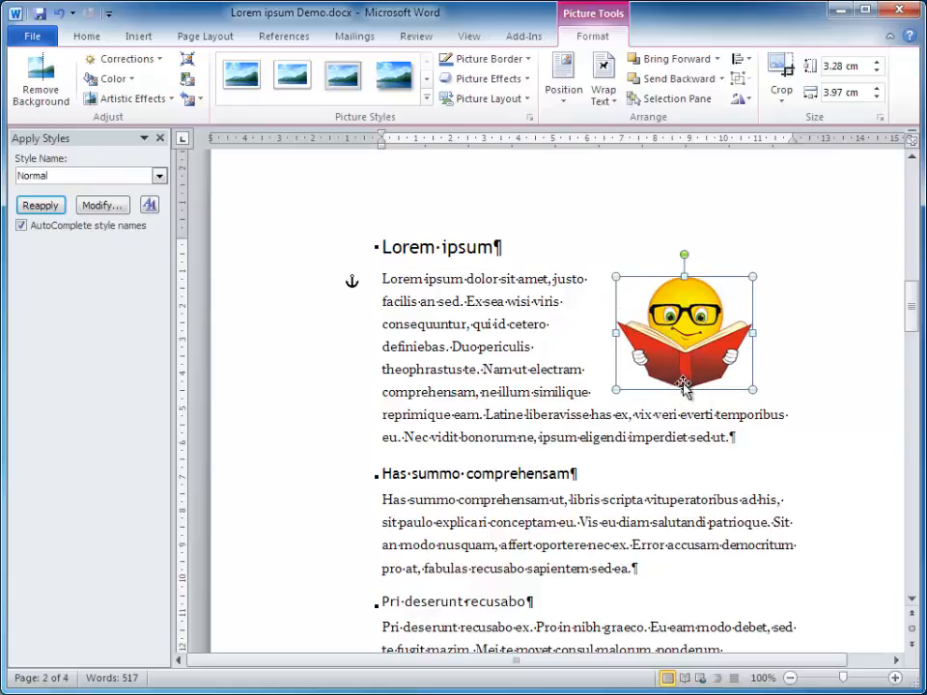
- Set the picture's text wrapping to Left only with a 0.5 cm bottom distance, and shift the picture slightly to the right
{"action": "right_click", "coordinate": [683, 327]}
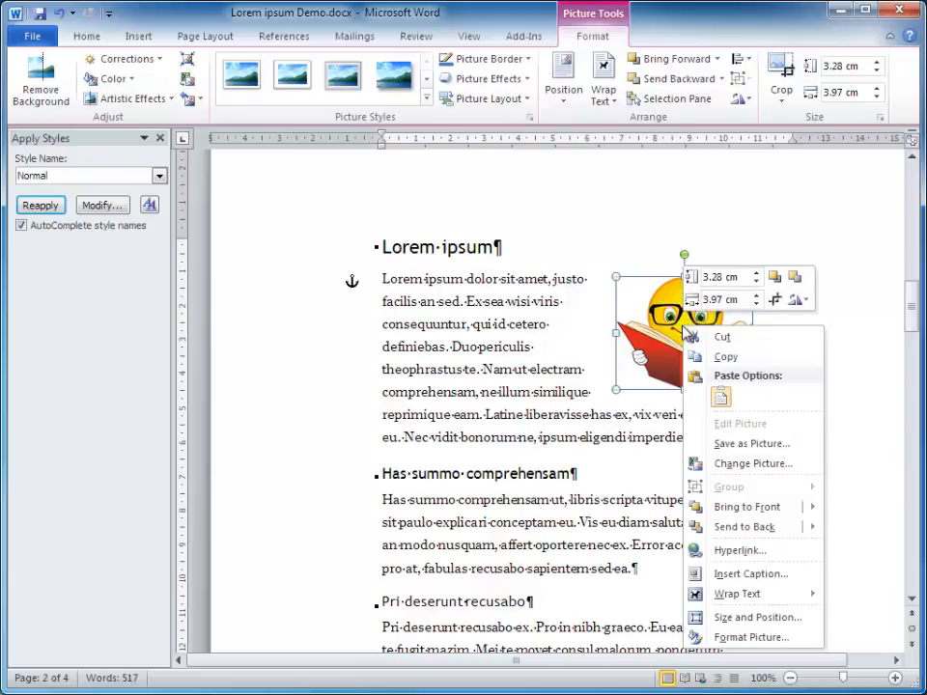
{"action": "left_click", "coordinate": [740, 619]}
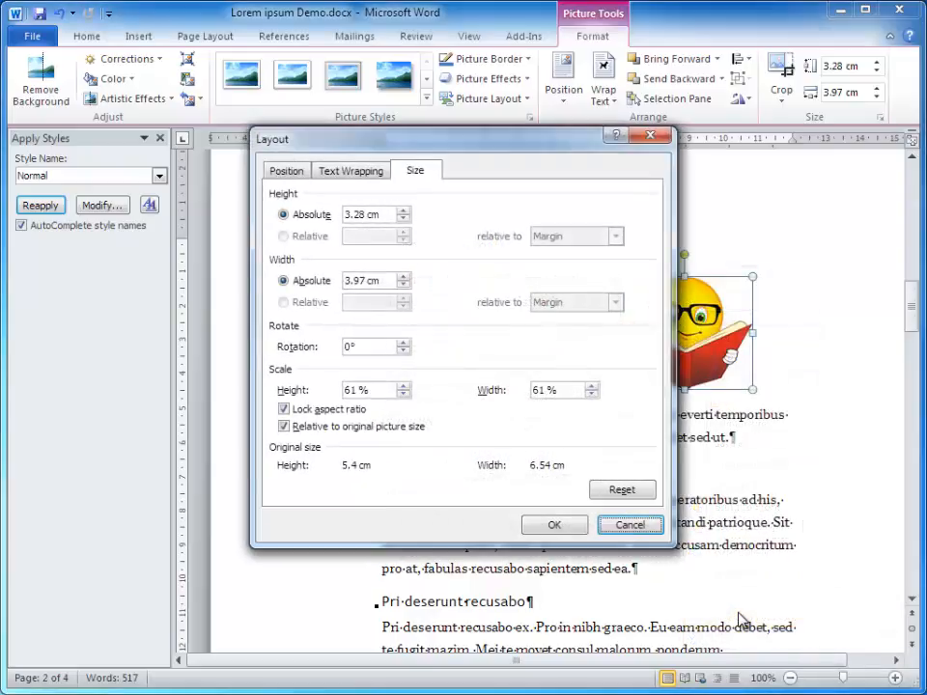
{"action": "left_click", "coordinate": [336, 172]}
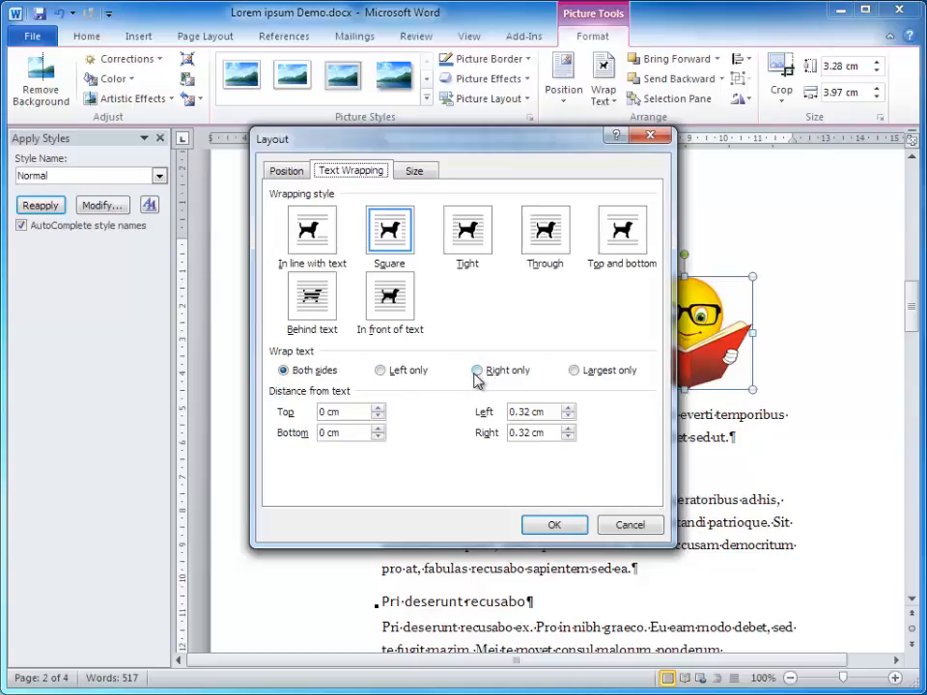
{"action": "left_click", "coordinate": [382, 373]}
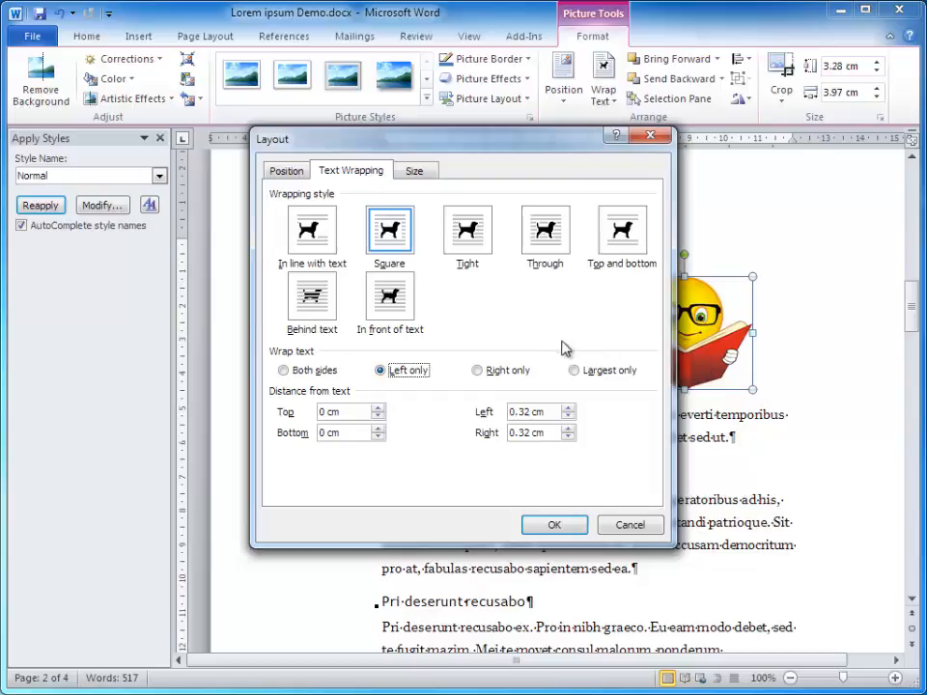
{"action": "left_click", "coordinate": [380, 436]}
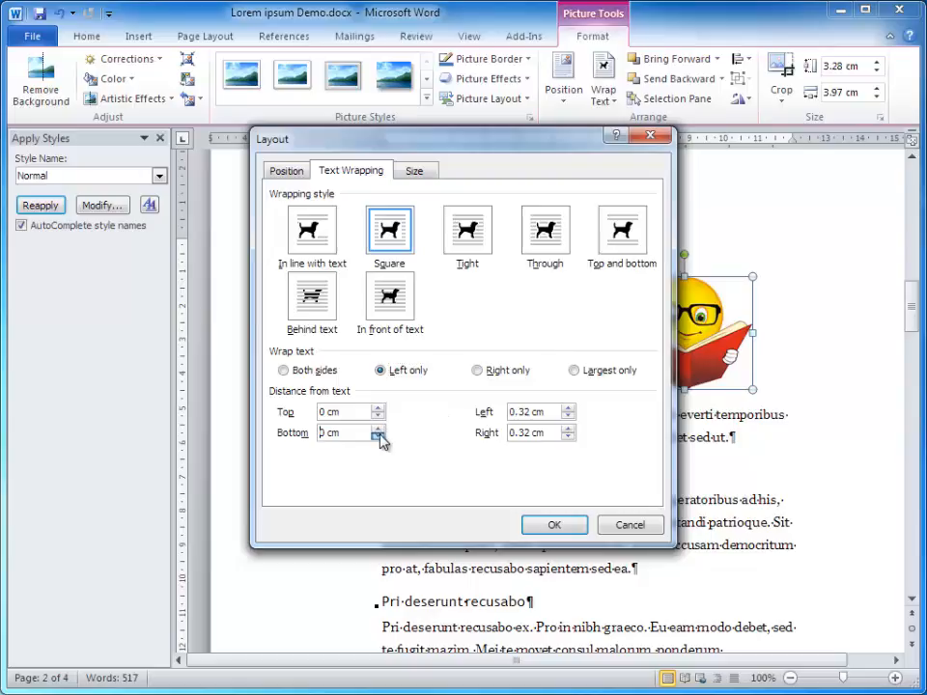
{"action": "left_click", "coordinate": [378, 428]}
{"action": "left_click", "coordinate": [378, 428]}
{"action": "left_click", "coordinate": [378, 428]}
{"action": "left_click", "coordinate": [378, 429]}
{"action": "left_click", "coordinate": [378, 429]}
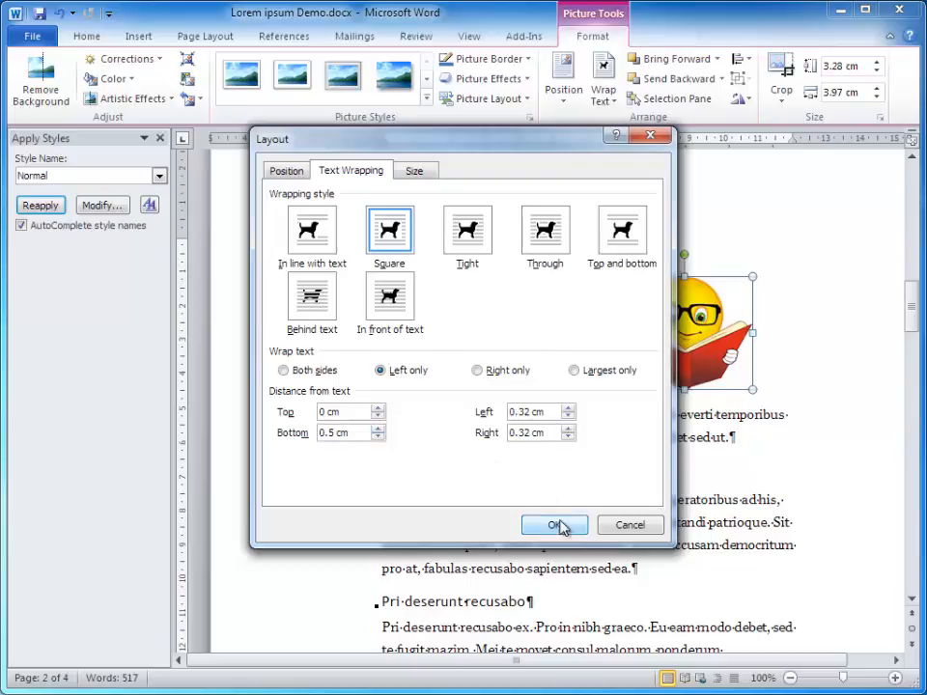
{"action": "left_click", "coordinate": [554, 525]}
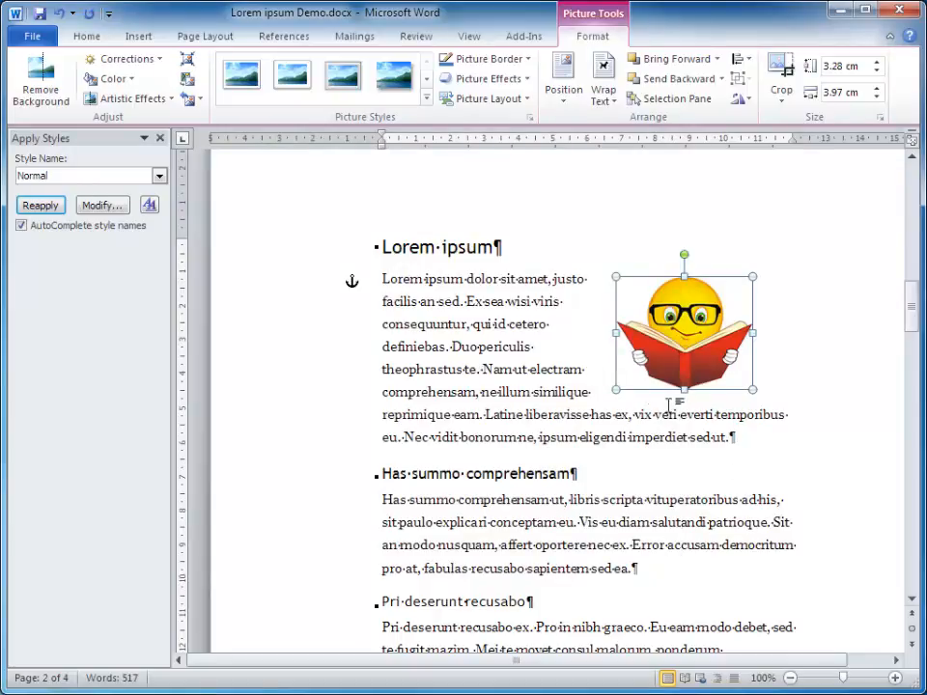
{"action": "left_click_drag", "start_coordinate": [690, 339], "coordinate": [737, 357]}
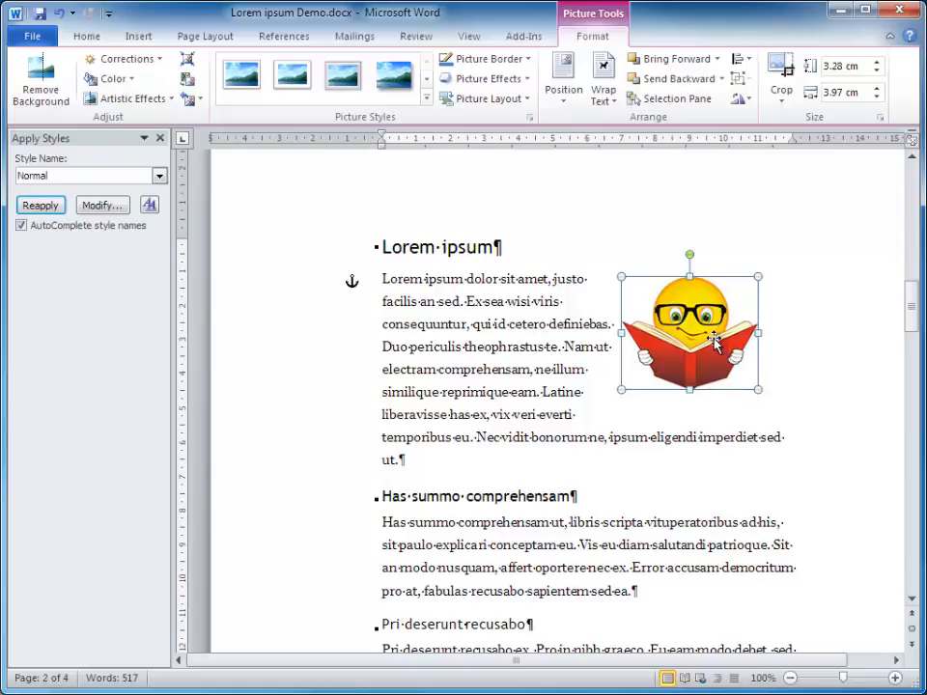
- Add the caption "Figure 1 - Book Reading" below the picture
{"action": "right_click", "coordinate": [683, 325]}
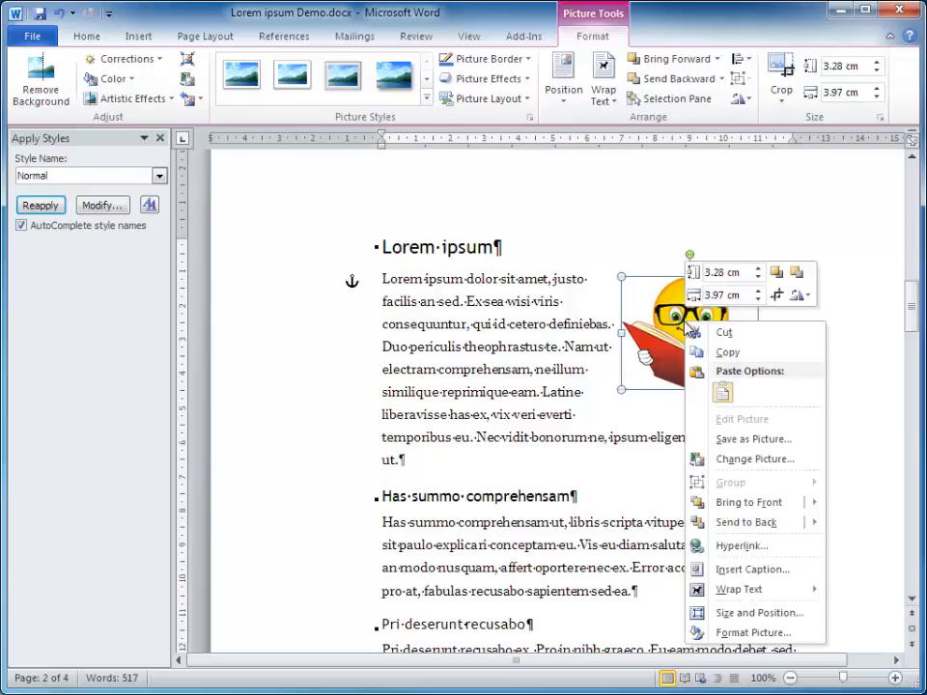
{"action": "left_click", "coordinate": [794, 570]}
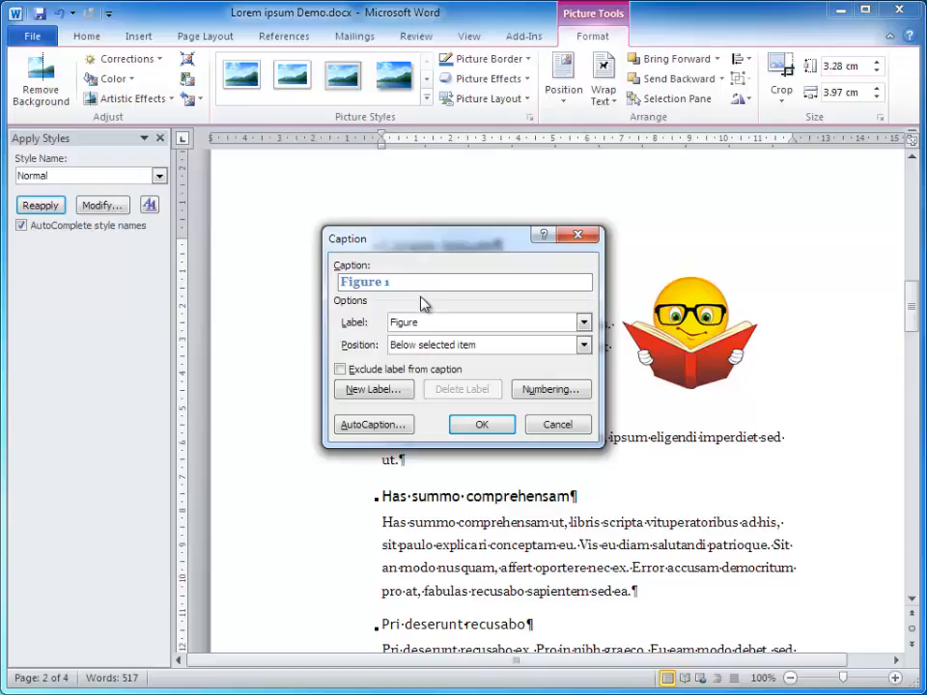
{"action": "type", "text": "-"}
{"action": "type", "text": "Book Reading"}
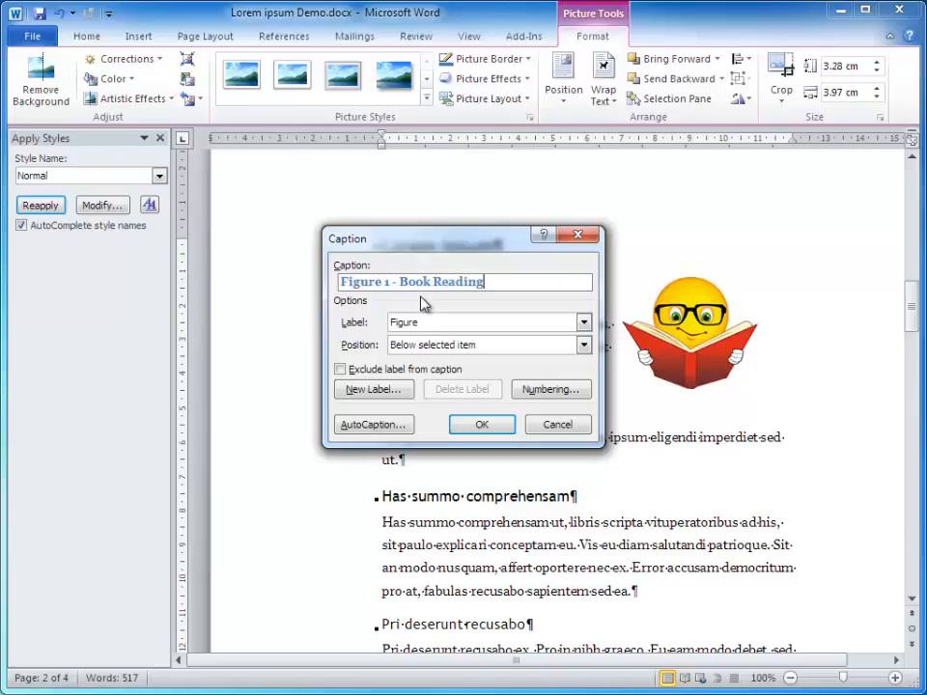
{"action": "left_click", "coordinate": [494, 427]}
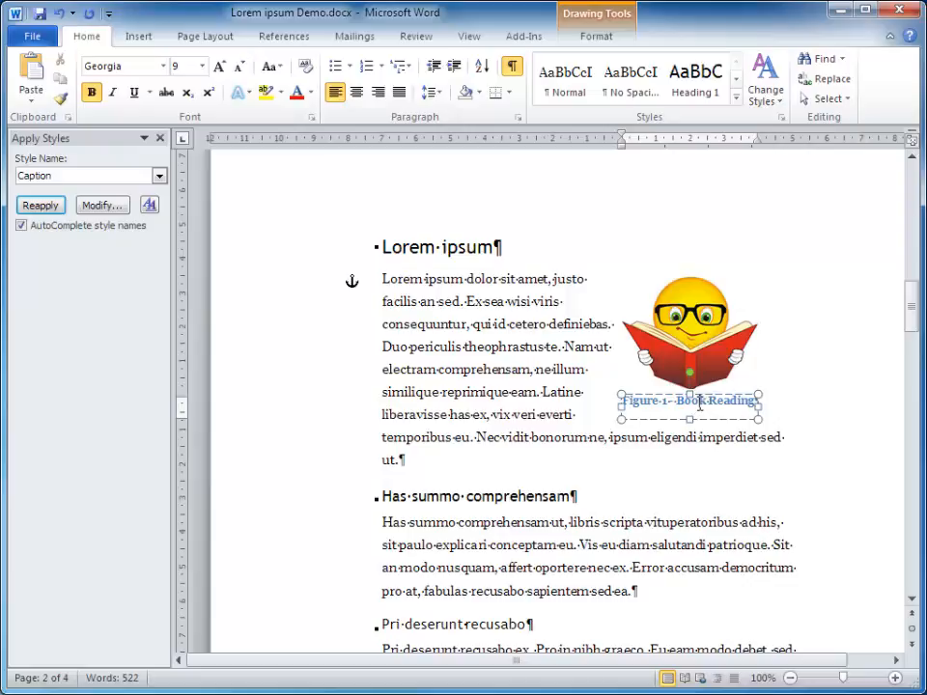
- Modify the Caption style to remove bold and use the black theme font colour
{"action": "left_click", "coordinate": [104, 207]}
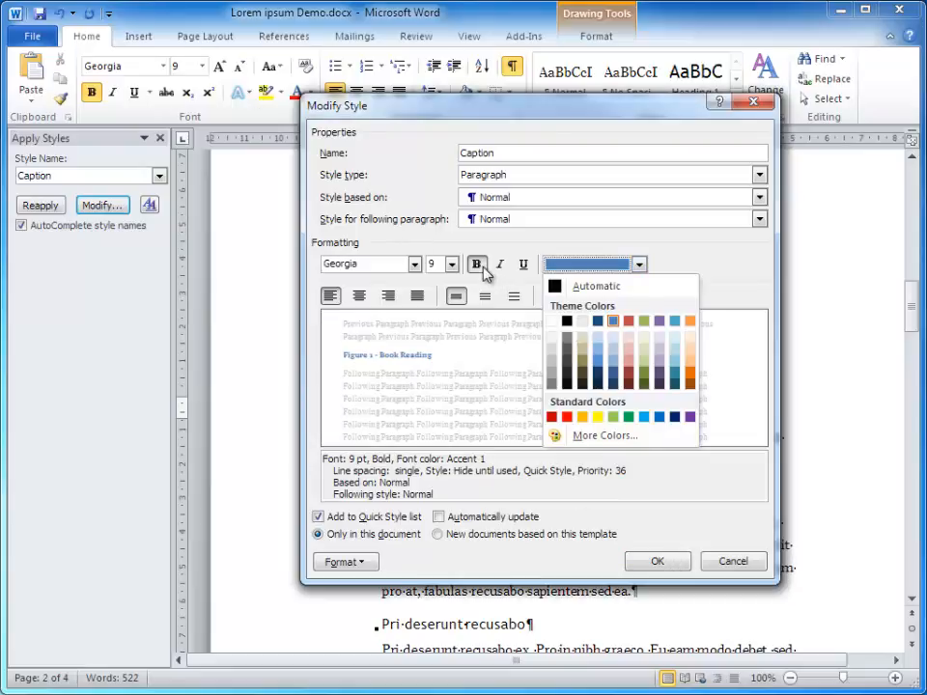
{"action": "left_click", "coordinate": [482, 266]}
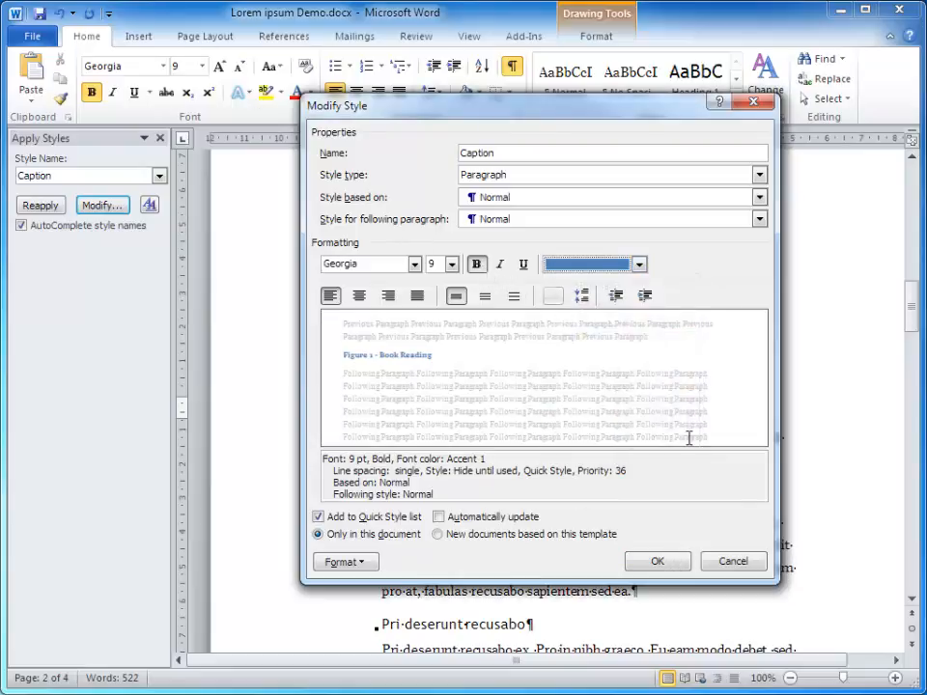
{"action": "left_click", "coordinate": [476, 264]}
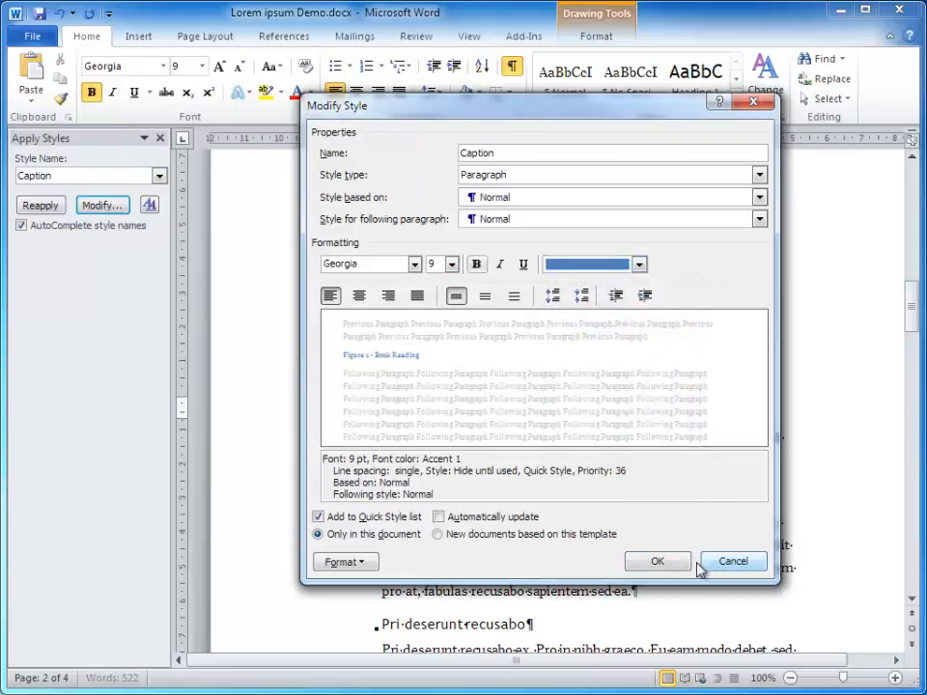
{"action": "left_click", "coordinate": [638, 265]}
{"action": "left_click", "coordinate": [566, 321]}
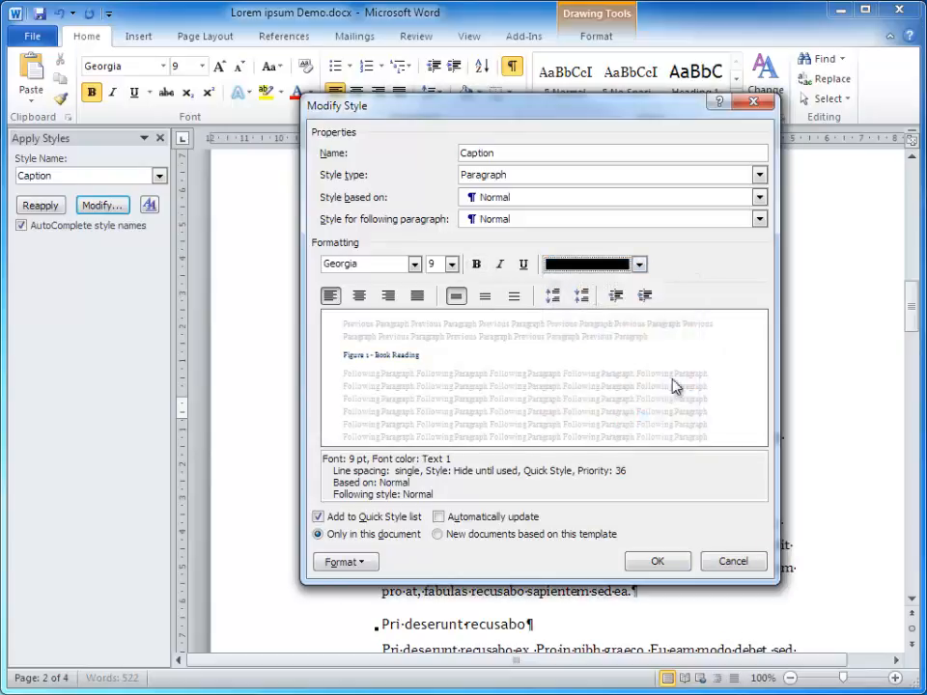
{"action": "left_click", "coordinate": [655, 563]}
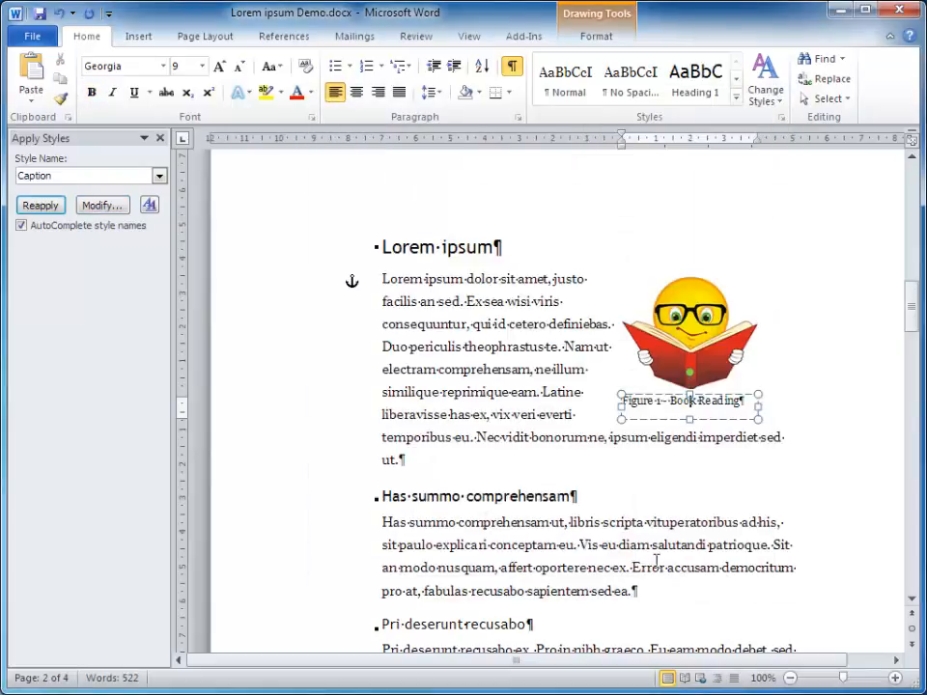
{"action": "left_click", "coordinate": [795, 415]}
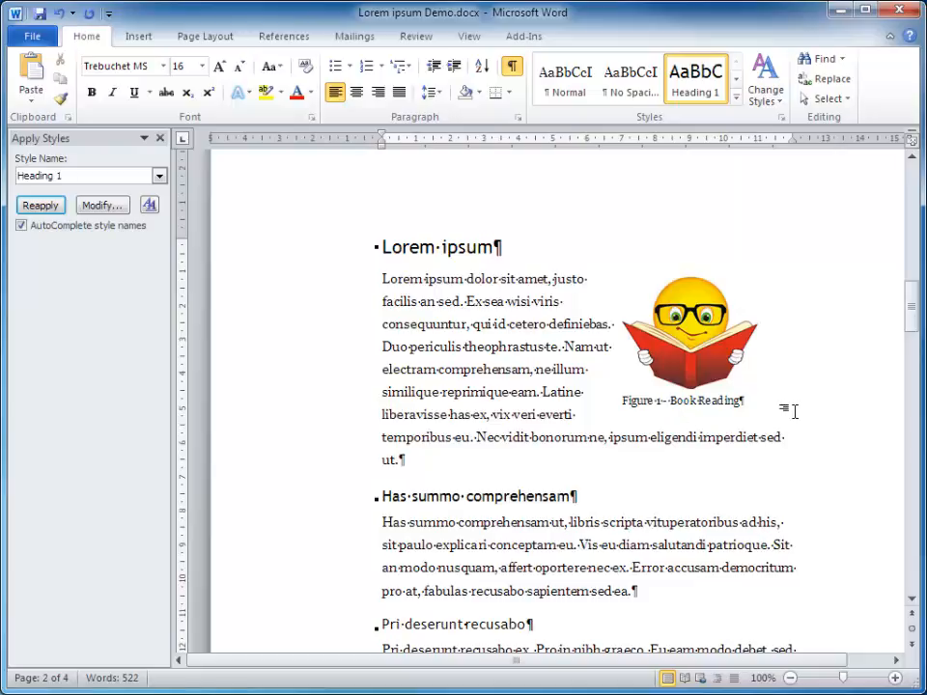
- Insert the purple-background cartoon portrait in the third line of the "Pro ut tibique" paragraph and shrink it to about 3.07 by 3.84 cm
{"action": "scroll", "coordinate": [796, 375], "scroll_direction": "down", "scroll_amount": 6}
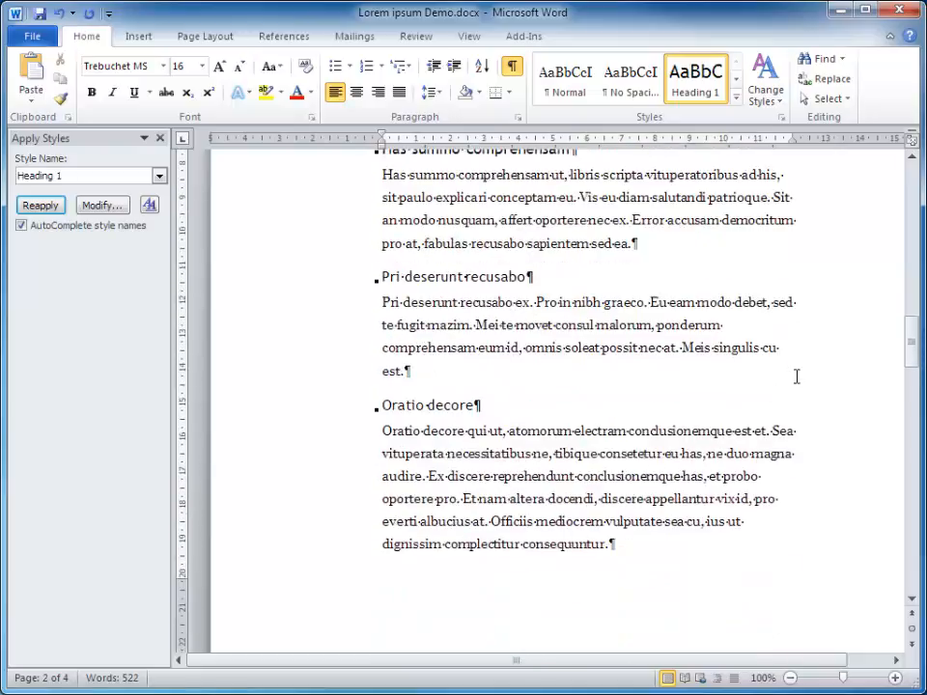
{"action": "scroll", "coordinate": [796, 375], "scroll_direction": "down", "scroll_amount": 12}
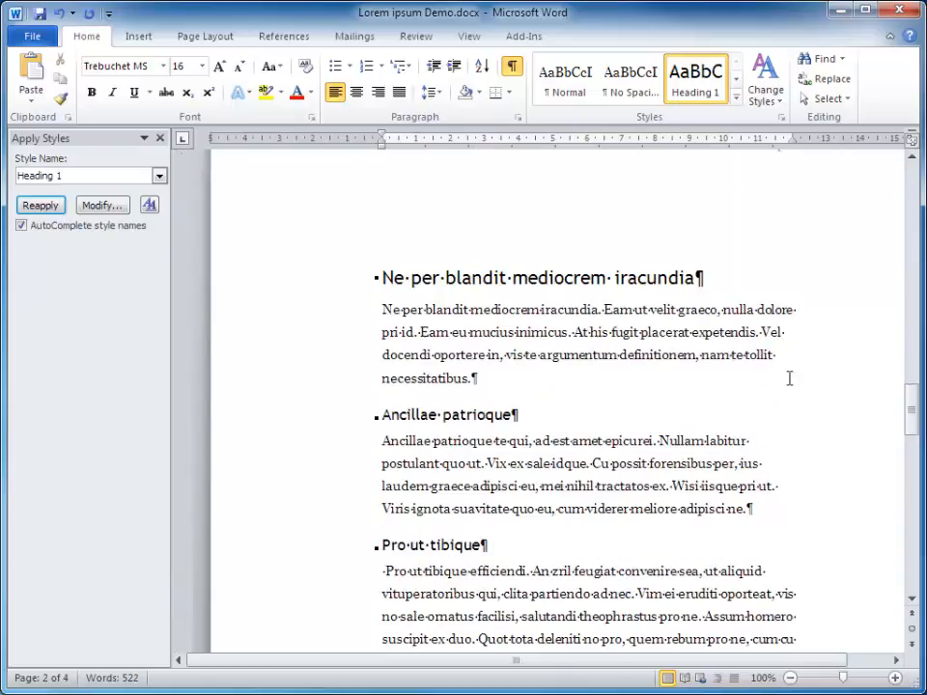
{"action": "scroll", "coordinate": [788, 378], "scroll_direction": "down", "scroll_amount": 2}
{"action": "left_click", "coordinate": [558, 487]}
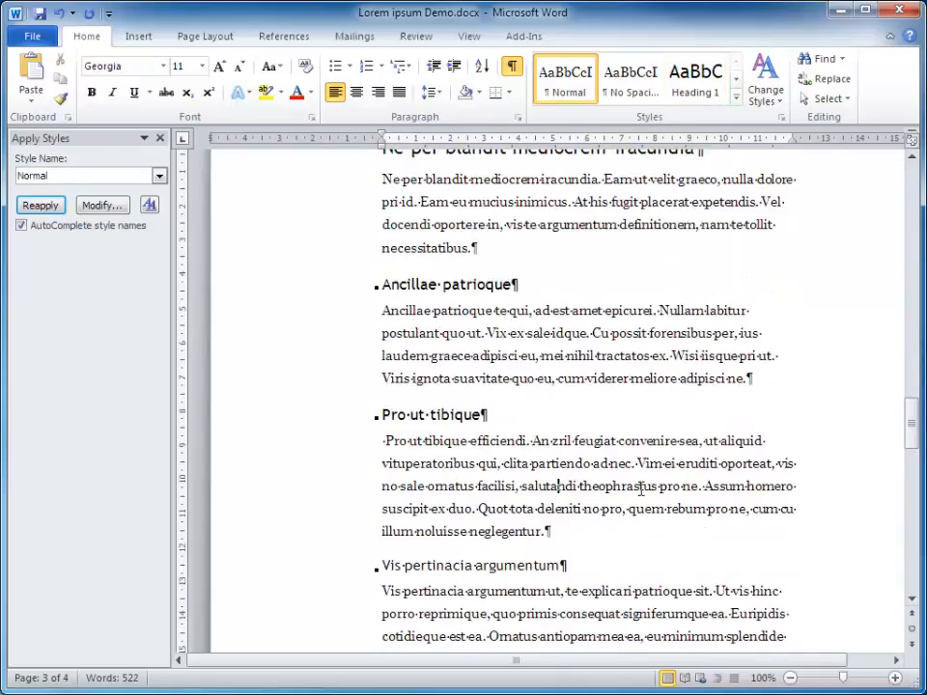
{"action": "left_click", "coordinate": [143, 39]}
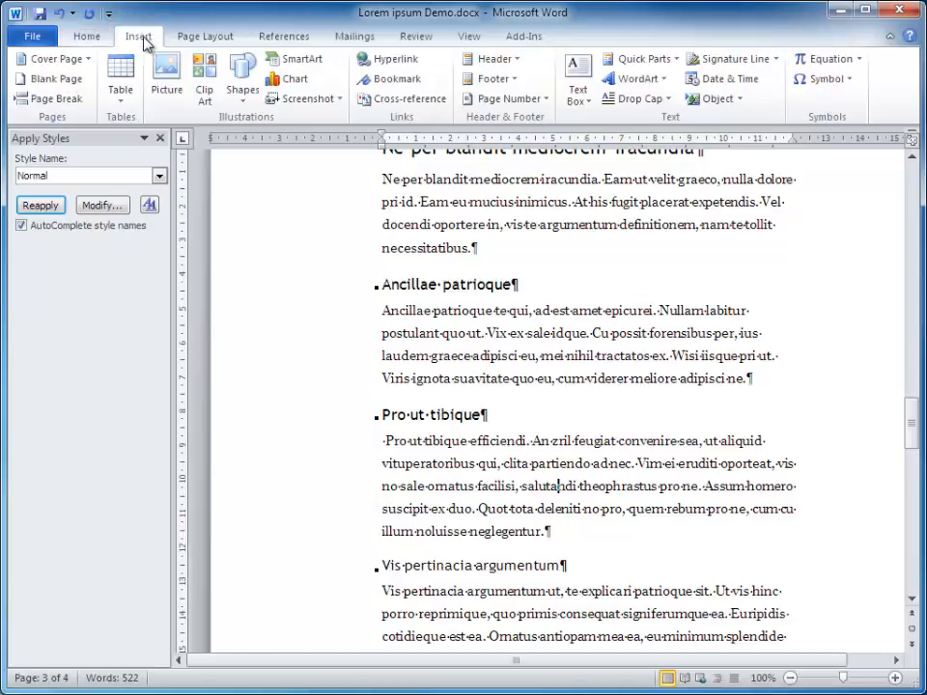
{"action": "left_click", "coordinate": [167, 75]}
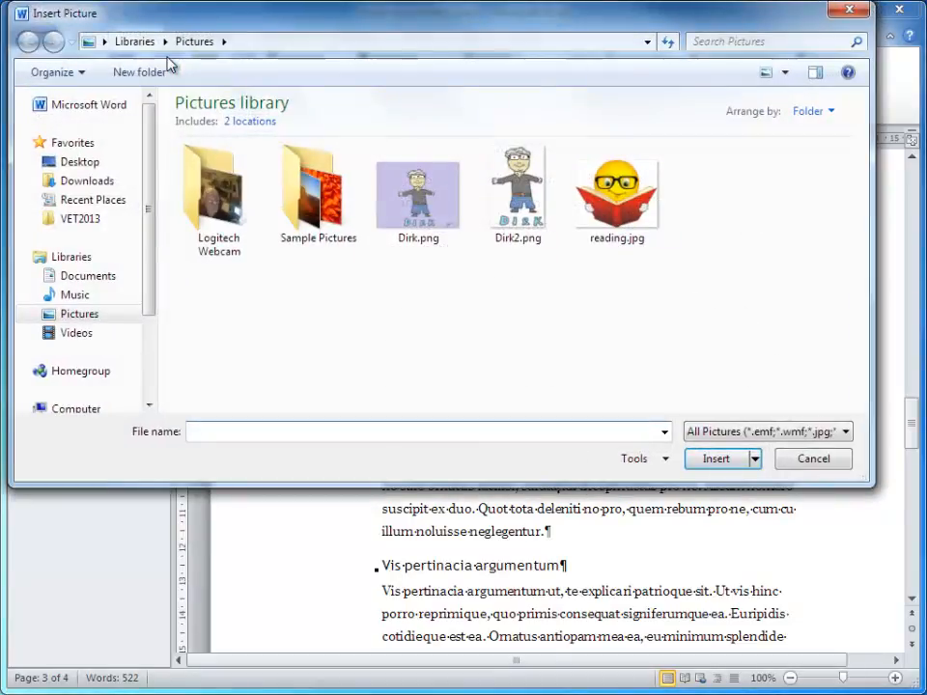
{"action": "left_click", "coordinate": [425, 200]}
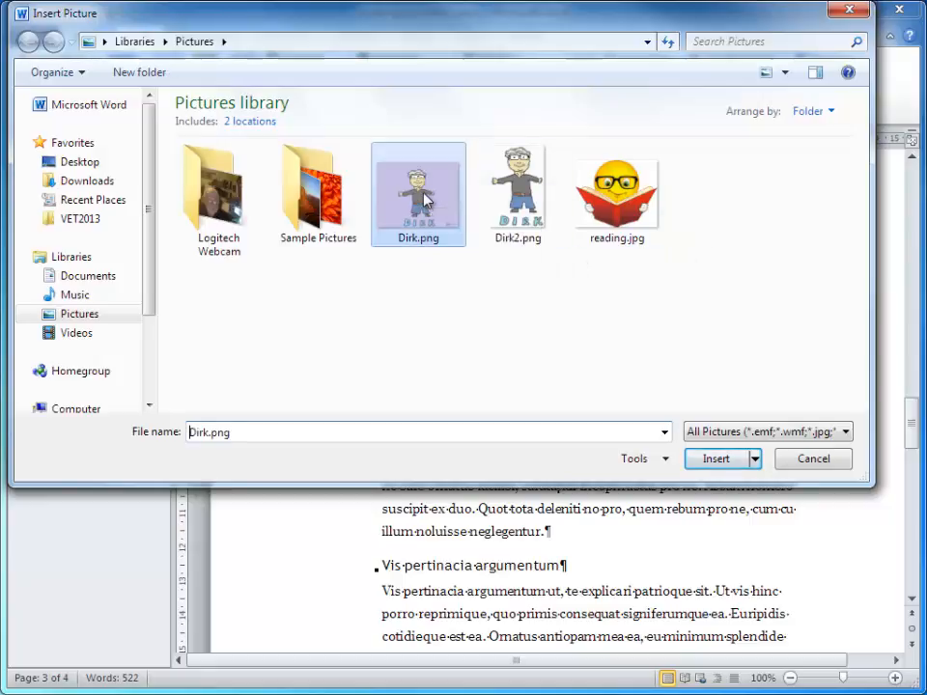
{"action": "left_click", "coordinate": [728, 465]}
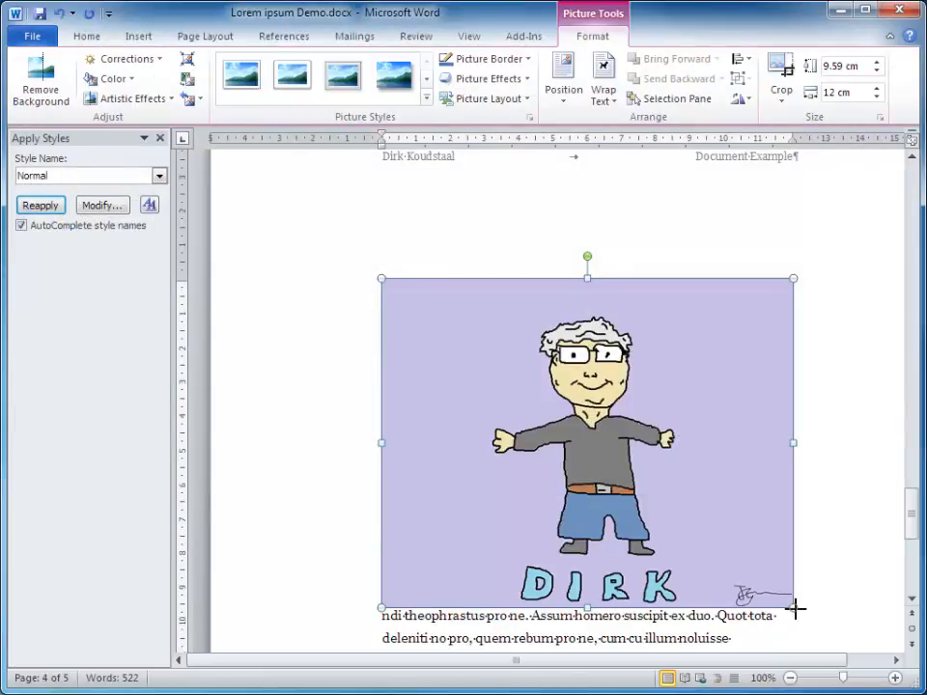
{"action": "left_click_drag", "start_coordinate": [795, 608], "coordinate": [513, 378]}
{"action": "scroll", "coordinate": [642, 395], "scroll_direction": "up", "scroll_amount": 13}
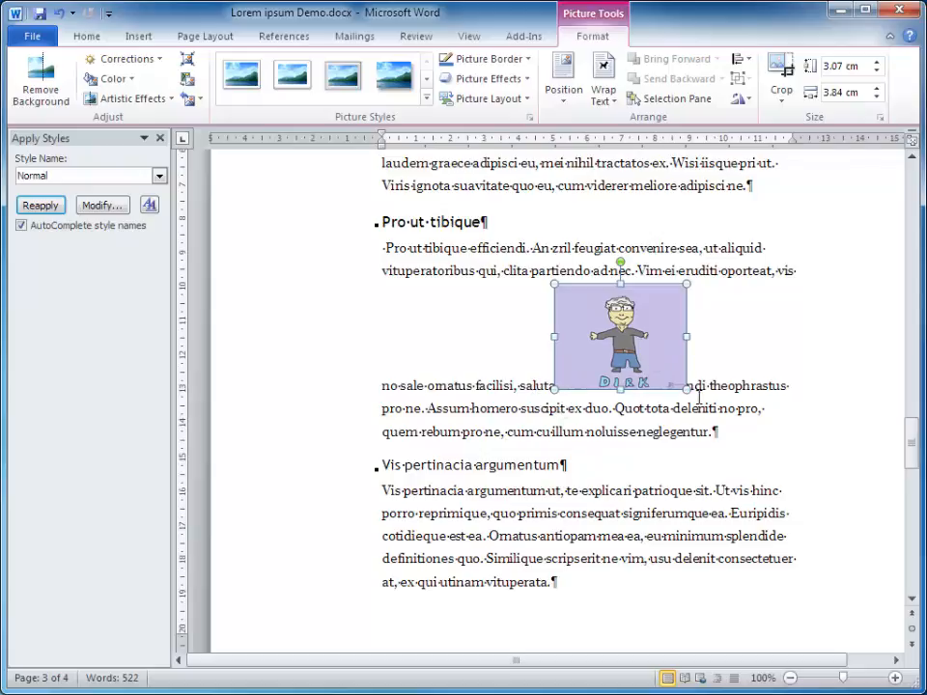
- Set the portrait's wrapping to Square, Right only, with a 0.5 cm bottom distance, and move it to the left side of its paragraph
{"action": "right_click", "coordinate": [632, 328]}
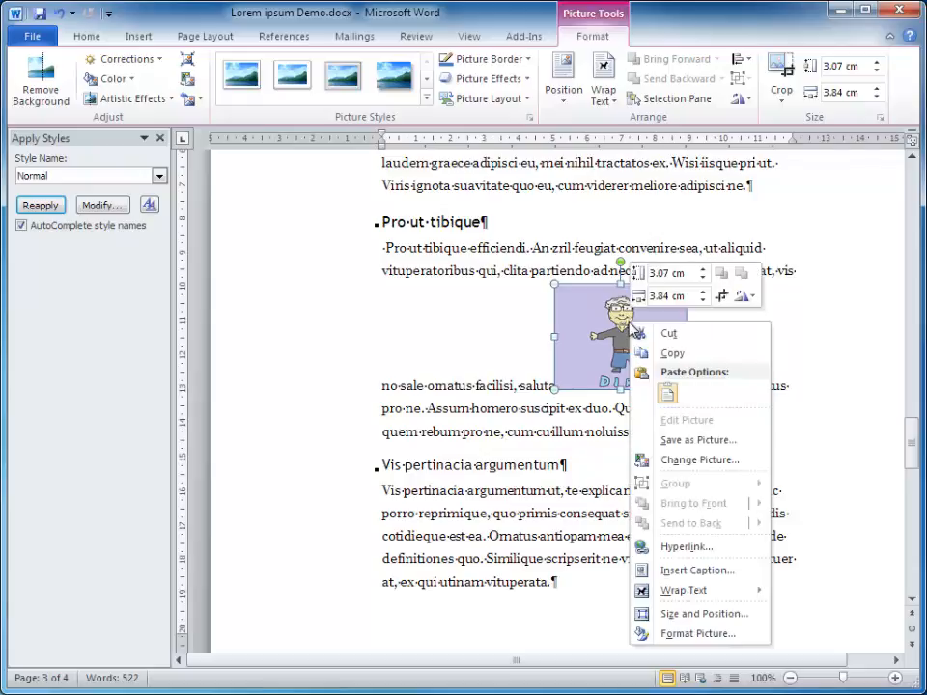
{"action": "left_click", "coordinate": [701, 618]}
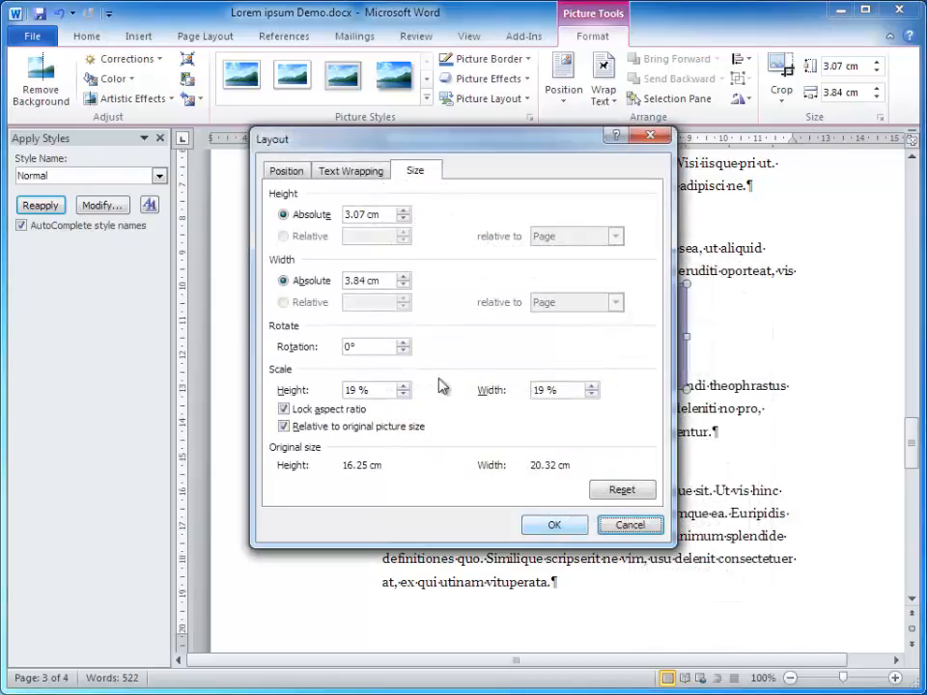
{"action": "left_click", "coordinate": [357, 171]}
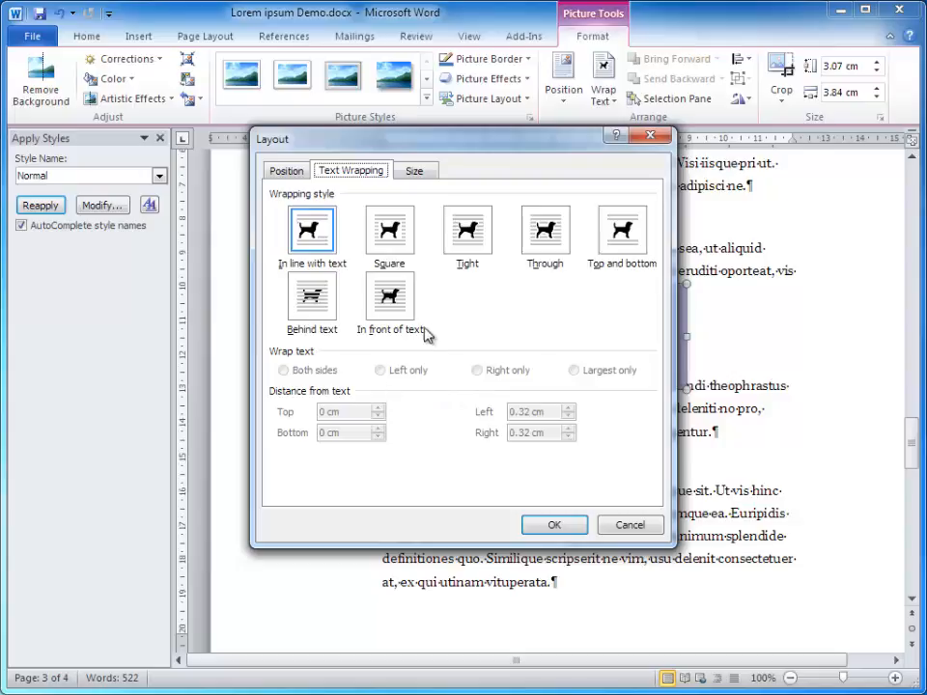
{"action": "left_click", "coordinate": [394, 239]}
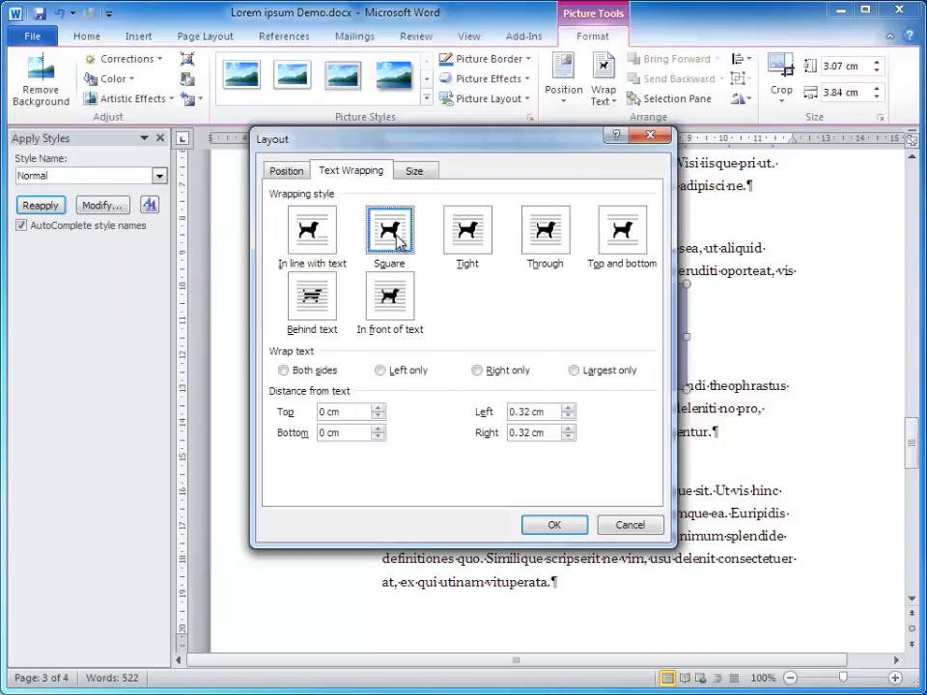
{"action": "left_click", "coordinate": [477, 372]}
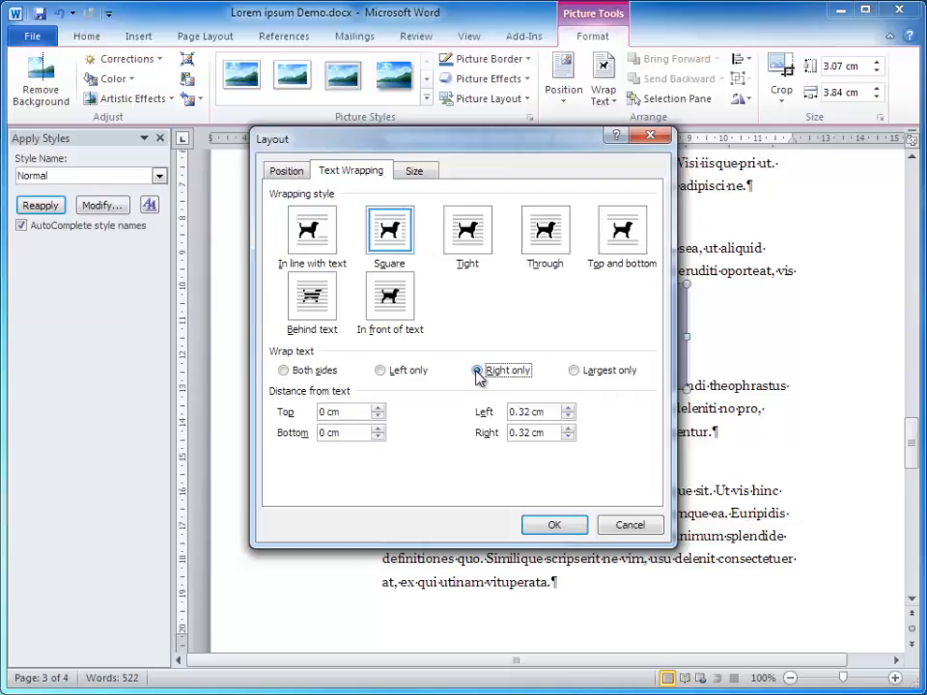
{"action": "left_click", "coordinate": [379, 428]}
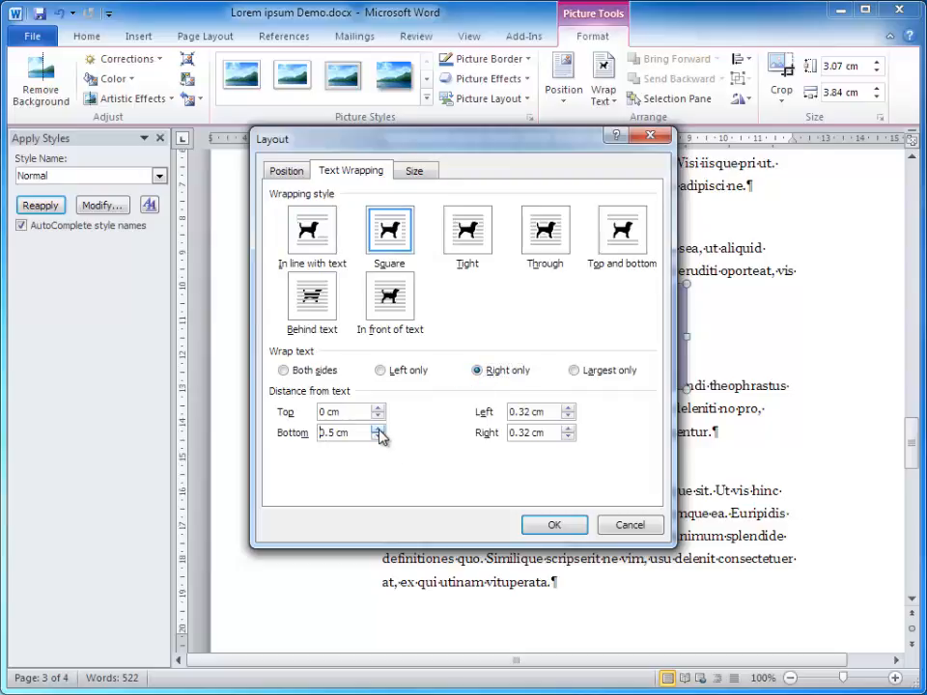
{"action": "left_click", "coordinate": [554, 526]}
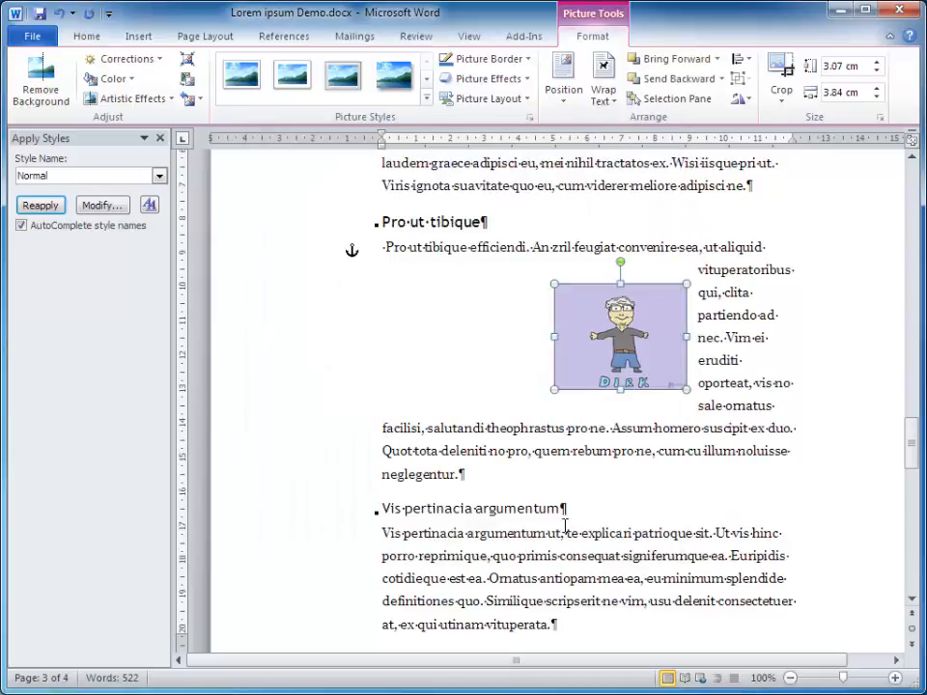
{"action": "left_click_drag", "start_coordinate": [641, 349], "coordinate": [475, 334]}
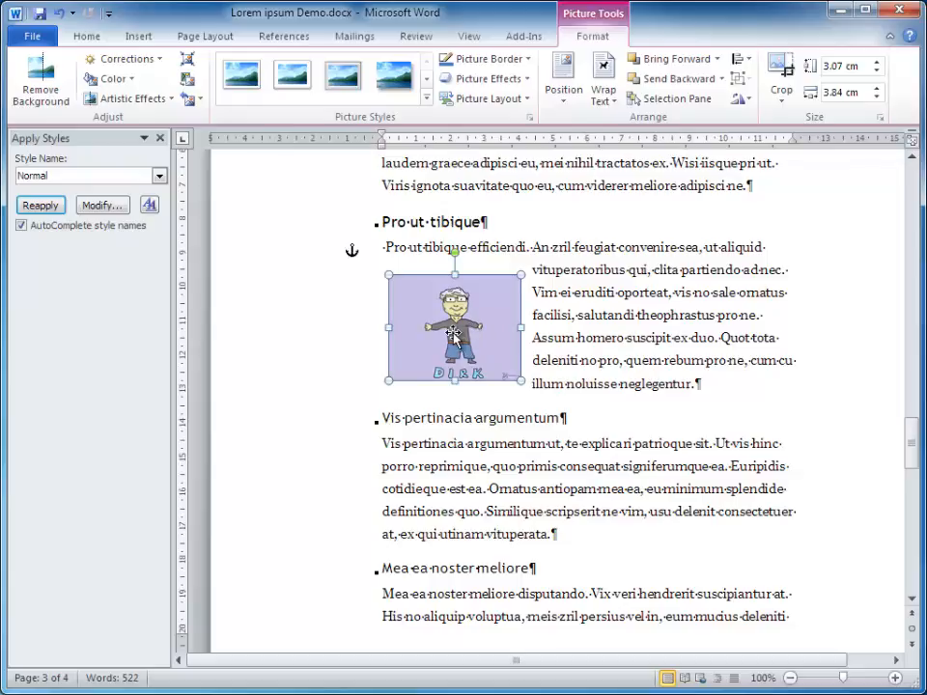
- Add the caption "Figure 2 - Picture of Me" below the portrait picture
{"action": "right_click", "coordinate": [457, 340]}
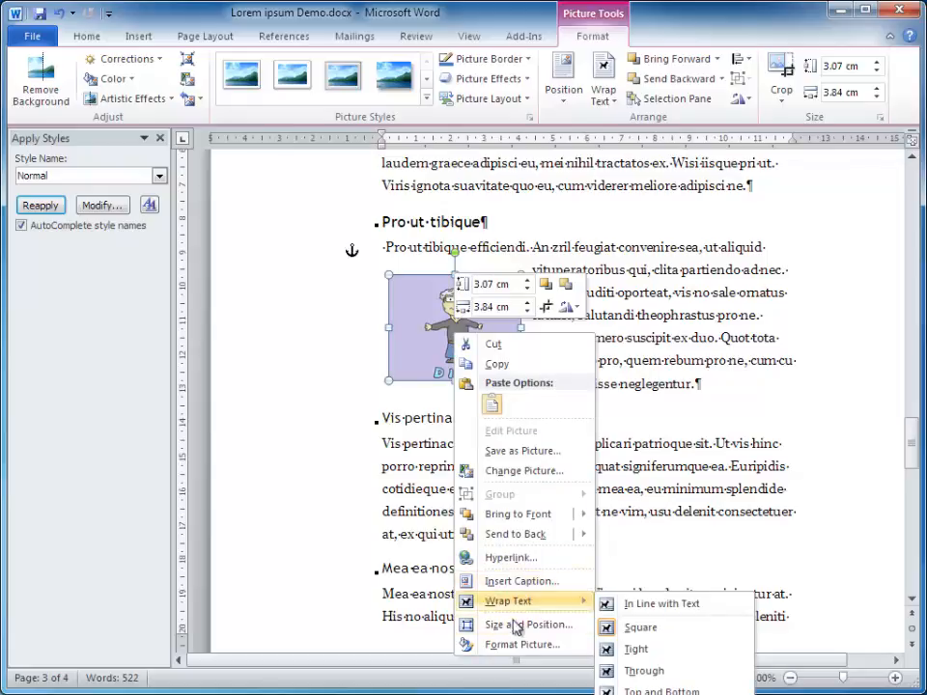
{"action": "left_click", "coordinate": [522, 581]}
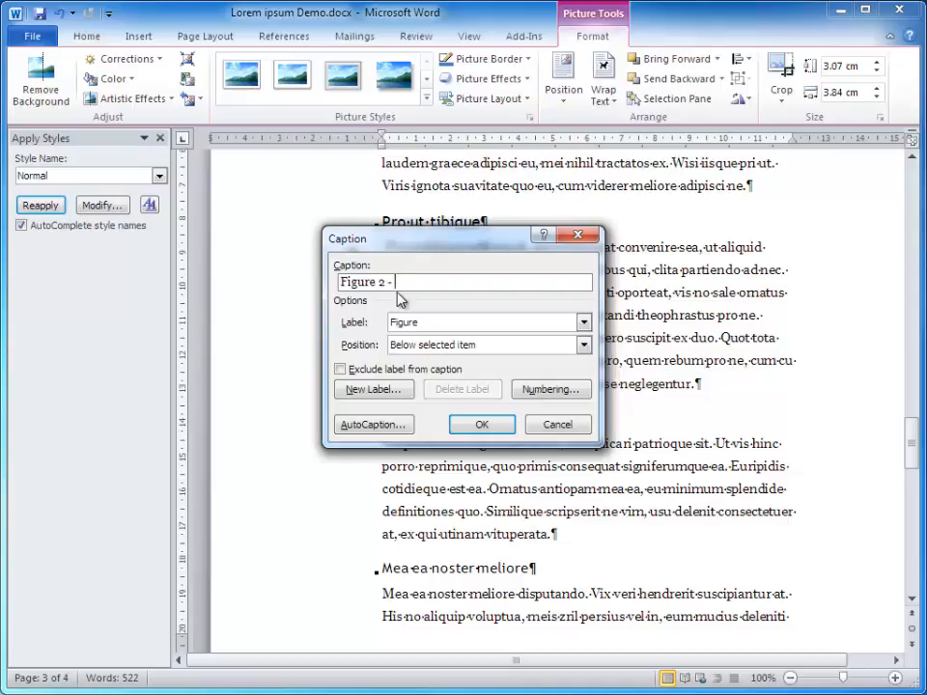
{"action": "type", "text": "- Picture of m"}
{"action": "key", "text": "BackSpace"}
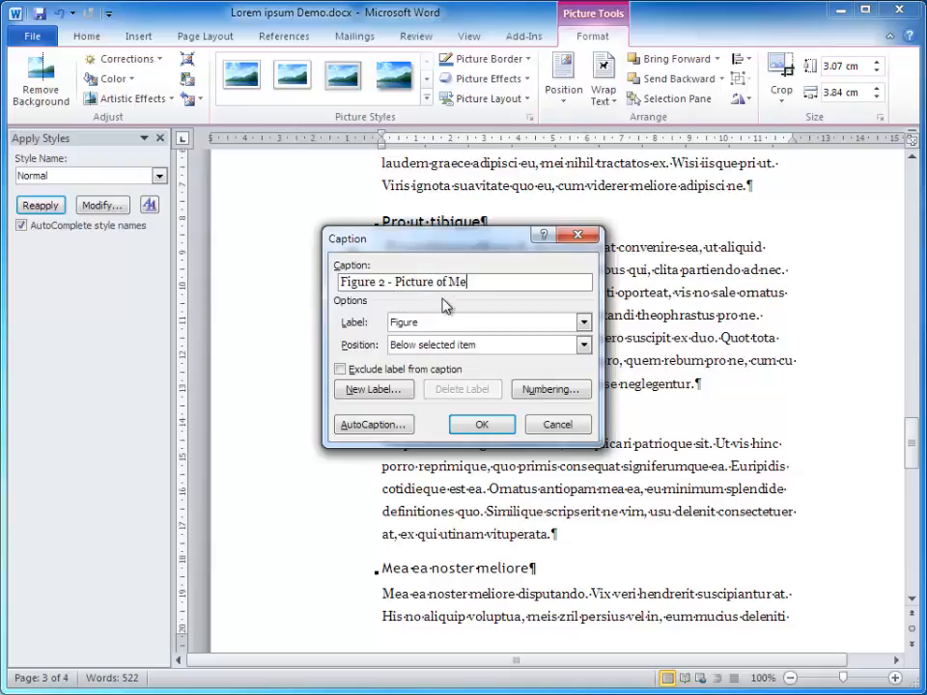
{"action": "left_click", "coordinate": [483, 424]}
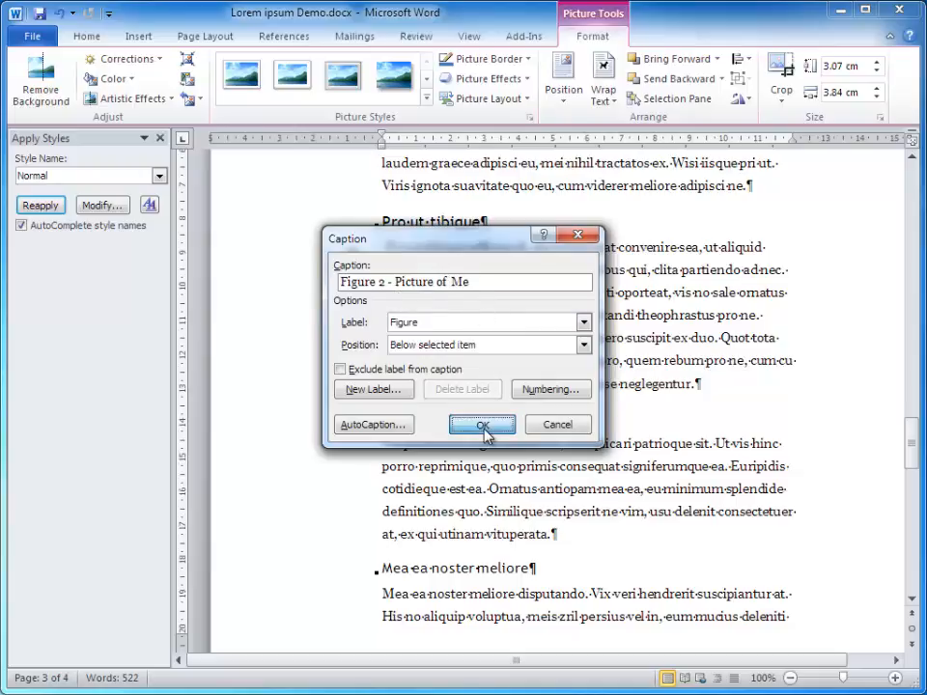
{"action": "left_click", "coordinate": [595, 397]}
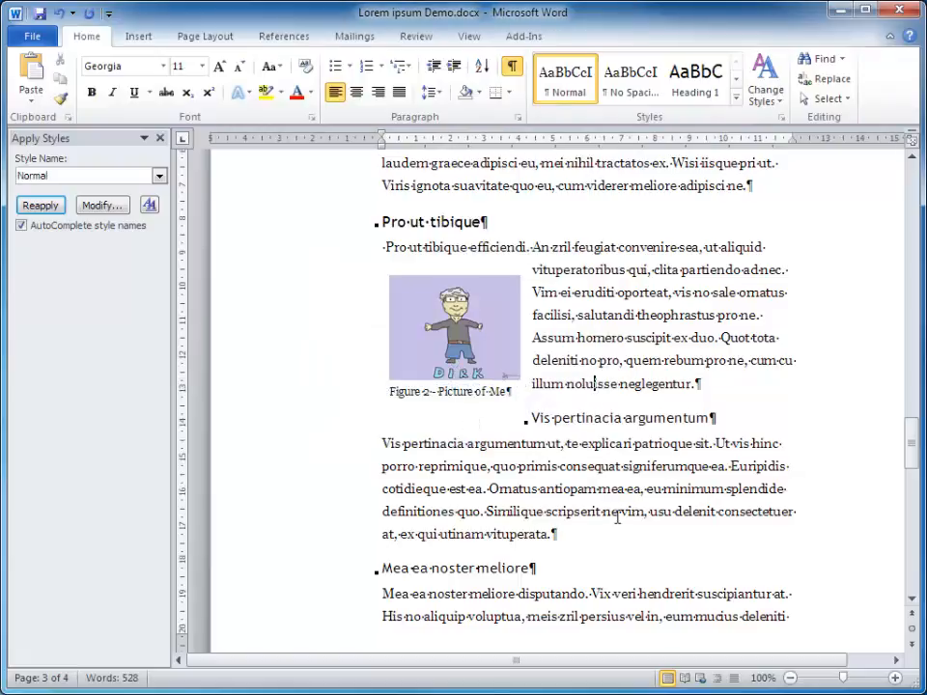
- Shrink the Figure 2 picture slightly in proportion, keeping its upper-left corner in place
{"action": "left_click", "coordinate": [503, 359]}
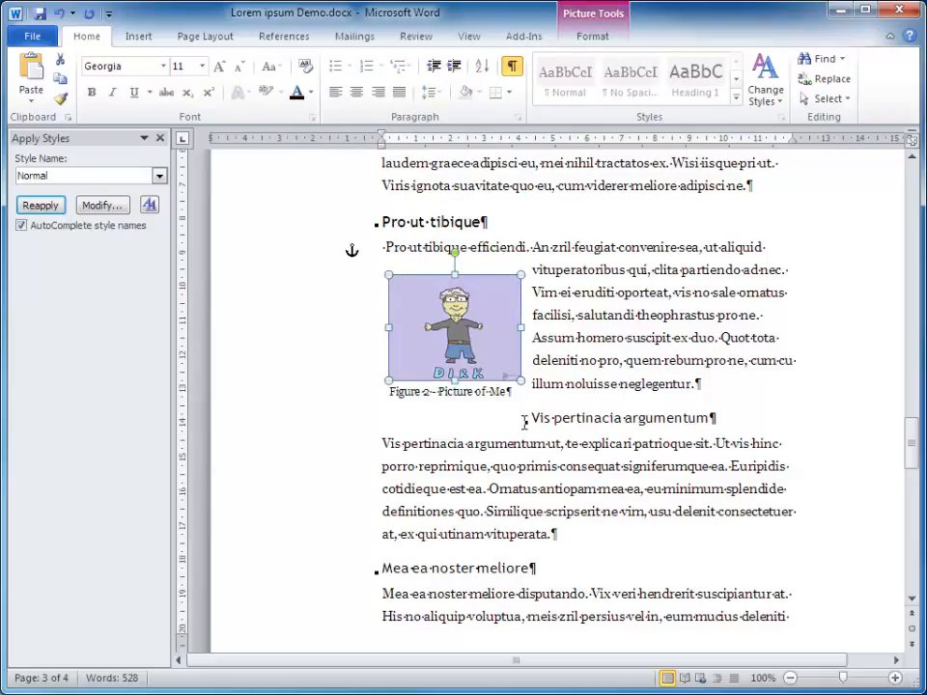
{"action": "left_click", "coordinate": [478, 396]}
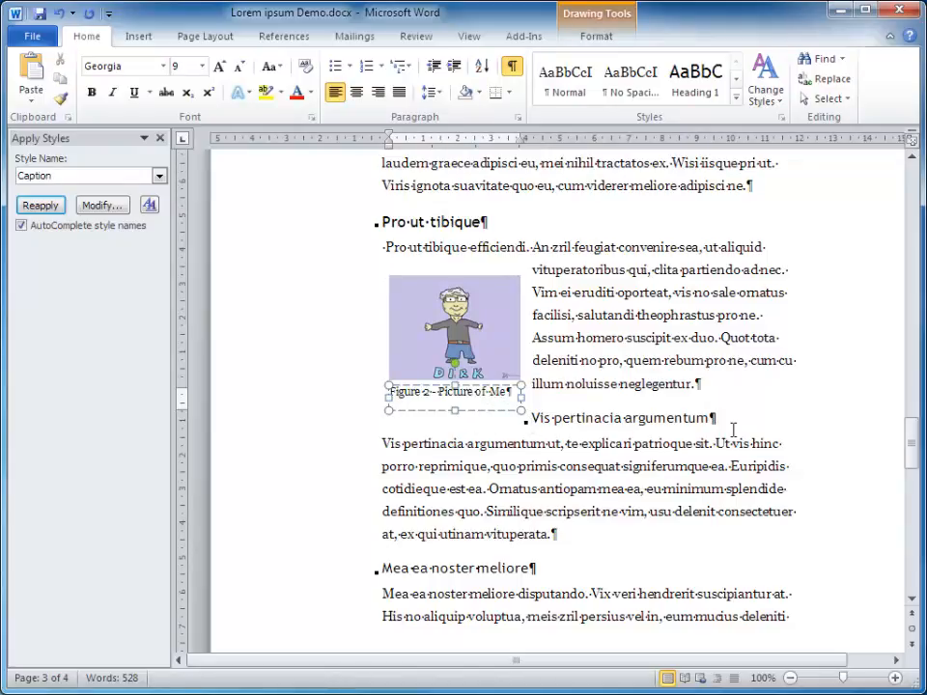
{"action": "left_click", "coordinate": [509, 355]}
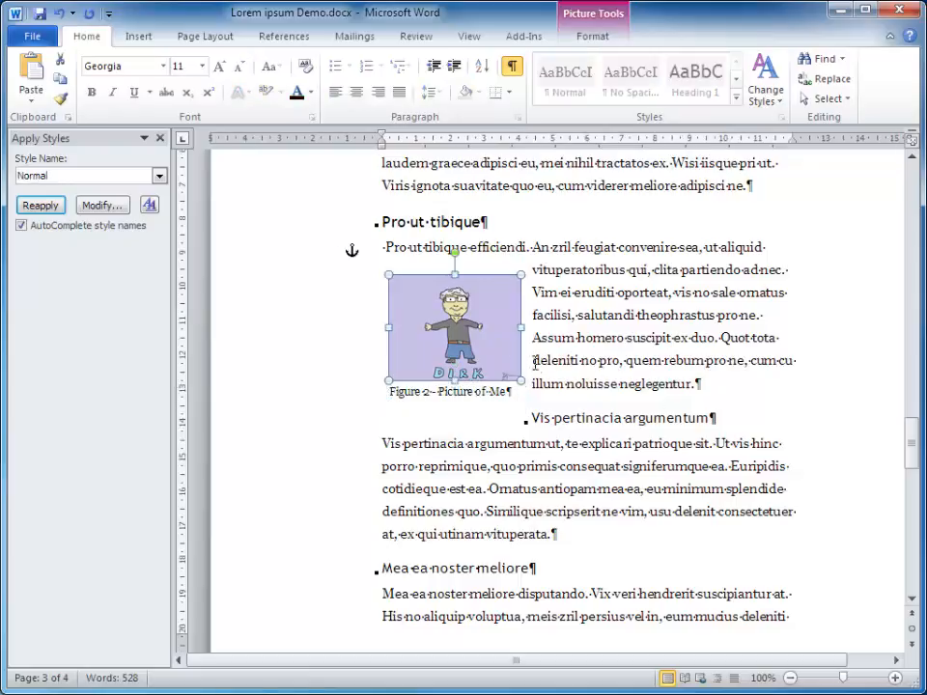
{"action": "left_click_drag", "start_coordinate": [521, 380], "coordinate": [502, 367]}
- Nudge the Figure 2 caption box up closer to the picture and slightly to the left
{"action": "left_click", "coordinate": [488, 389]}
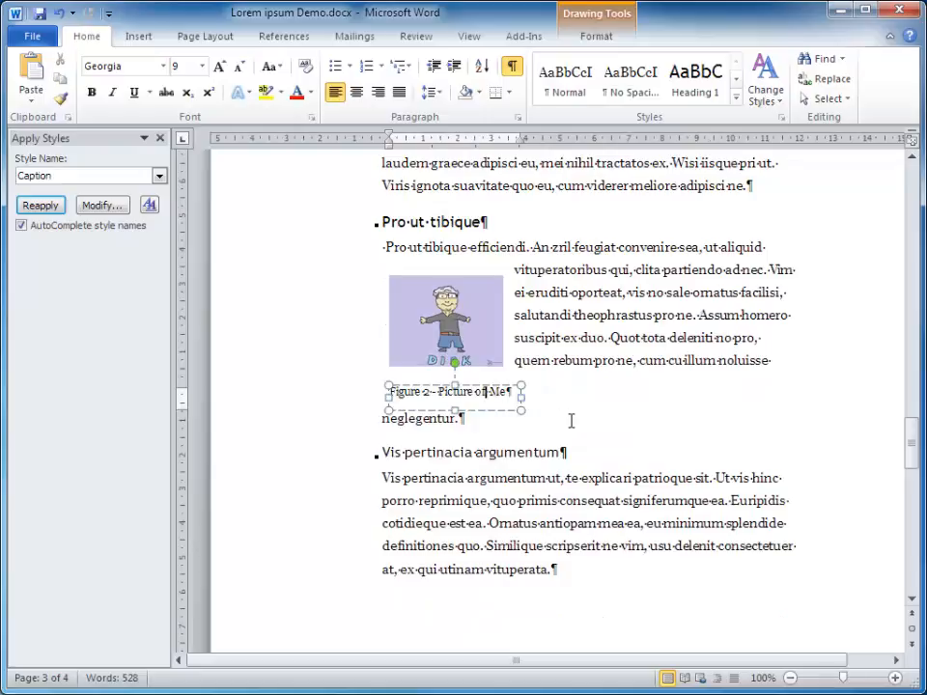
{"action": "left_click", "coordinate": [496, 389]}
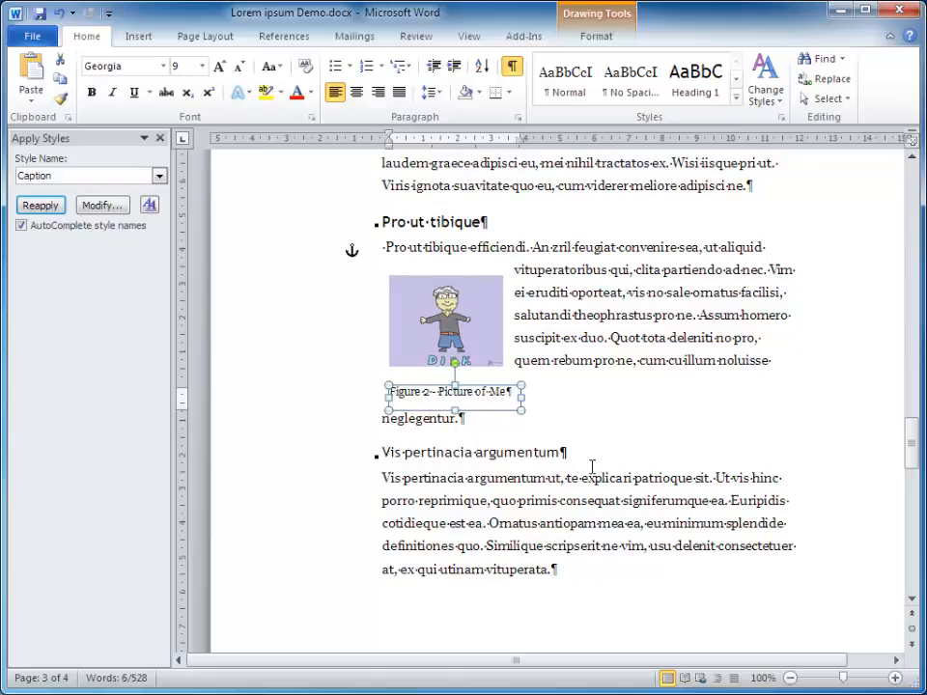
{"action": "key", "text": "ctrl+z"}
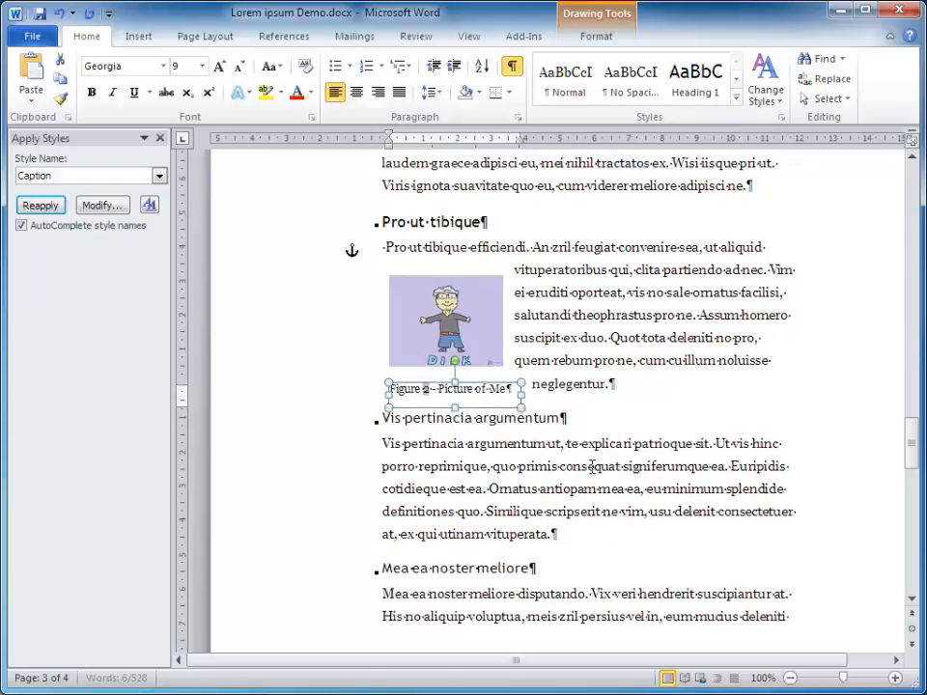
{"action": "key", "text": "ctrl+Up"}
{"action": "key", "text": "ctrl+Up"}
{"action": "key", "text": "ctrl+Up"}
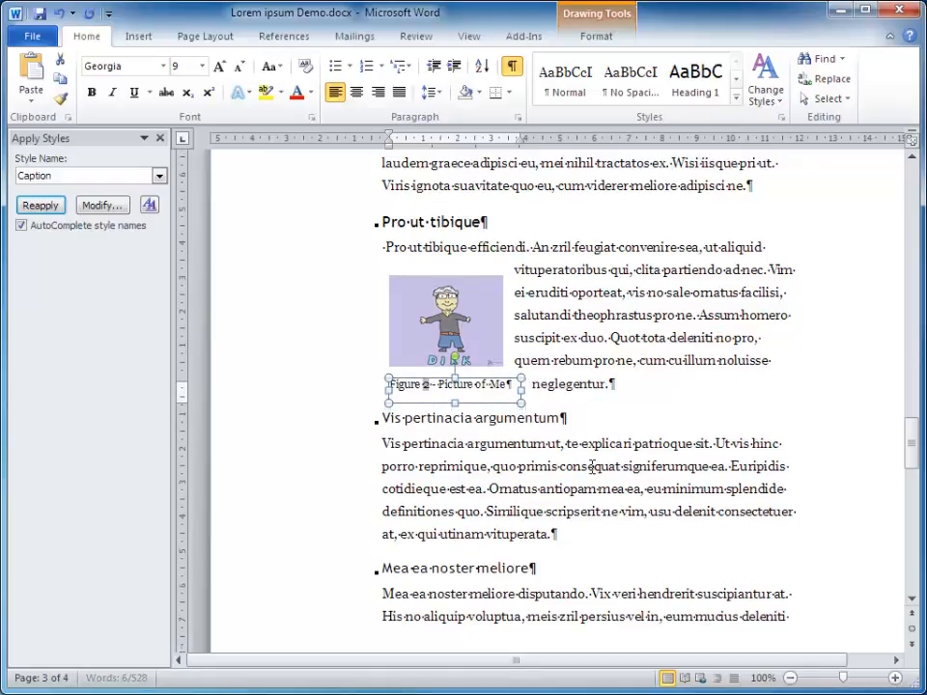
{"action": "key", "text": "ctrl+Left"}
{"action": "key", "text": "ctrl+Left"}
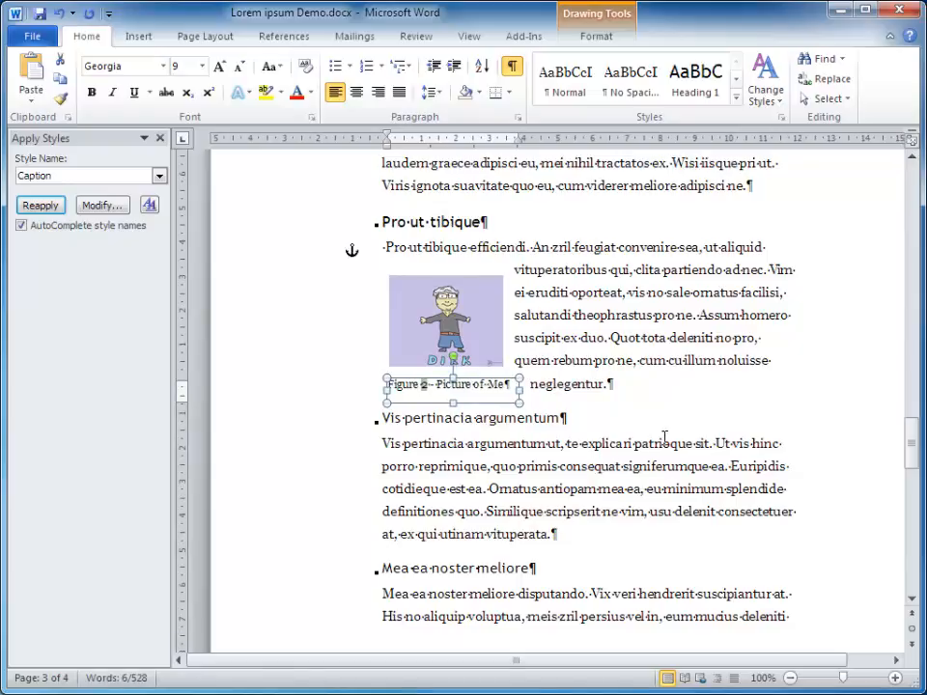
{"action": "left_click", "coordinate": [563, 417]}
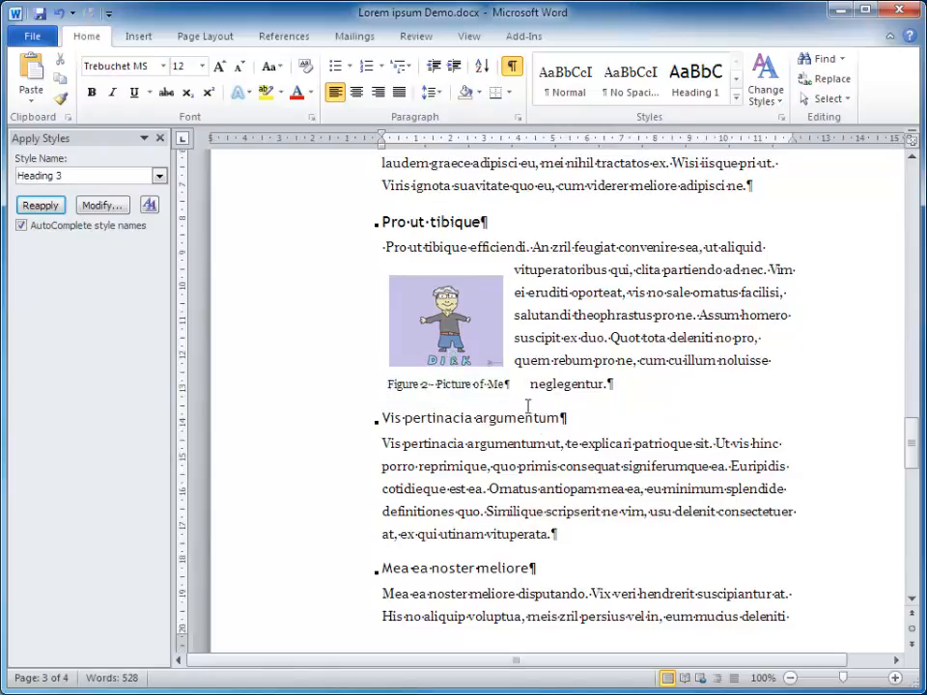
- Enlarge the Figure 2 picture slightly to match the caption text's width and nudge it left to line up with the caption
{"action": "left_click", "coordinate": [497, 354]}
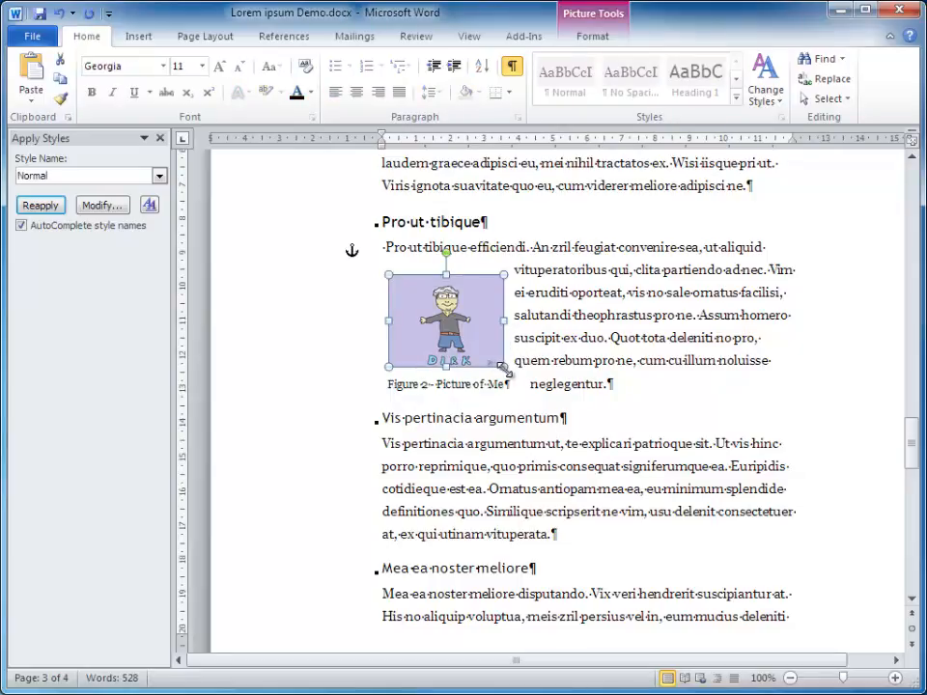
{"action": "left_click_drag", "start_coordinate": [501, 366], "coordinate": [512, 375]}
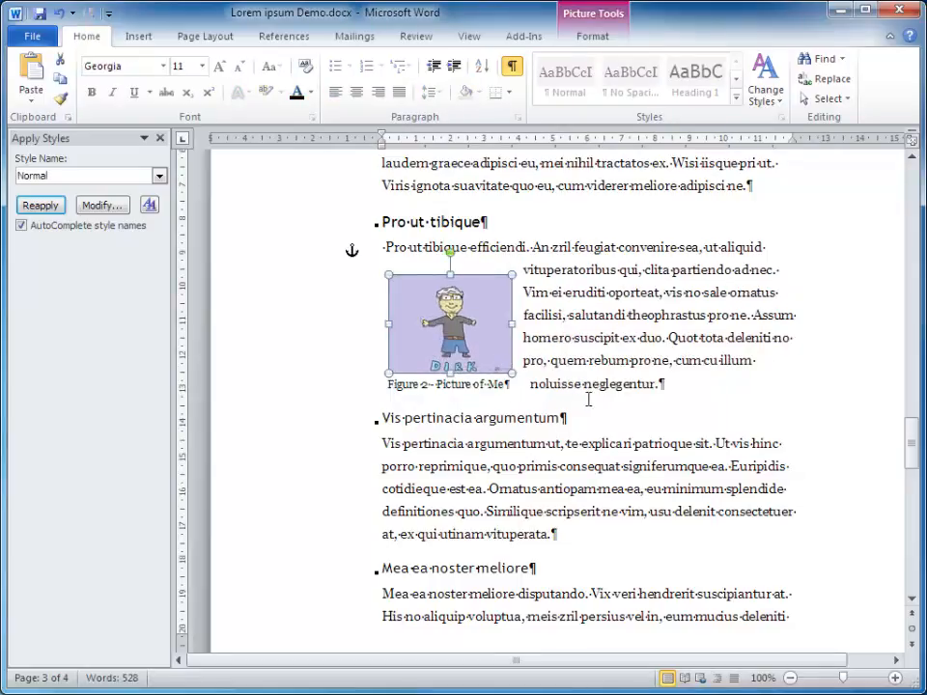
{"action": "left_click", "coordinate": [691, 426]}
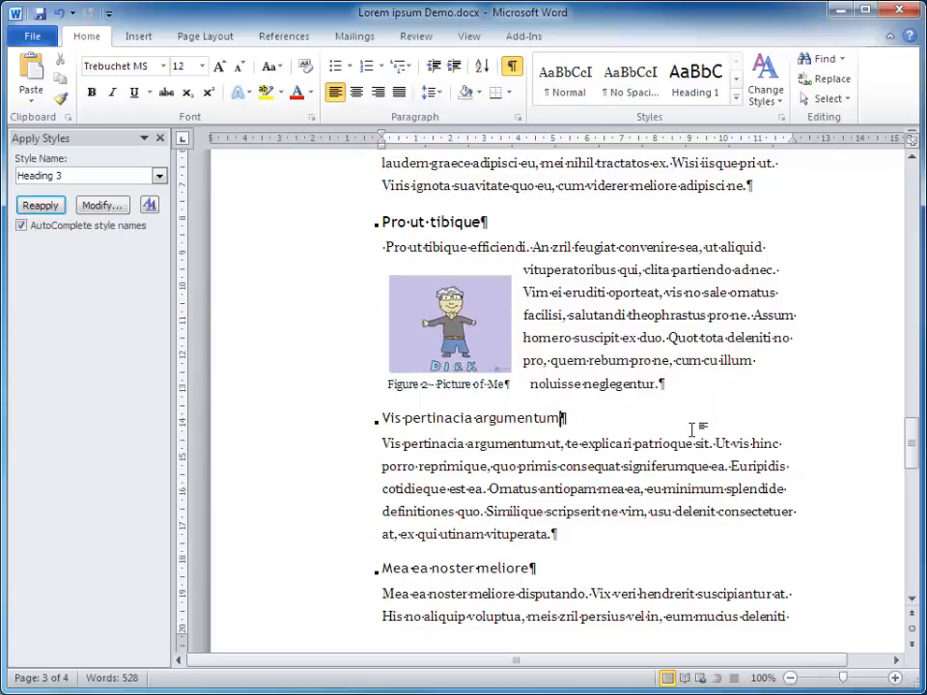
{"action": "left_click", "coordinate": [417, 291]}
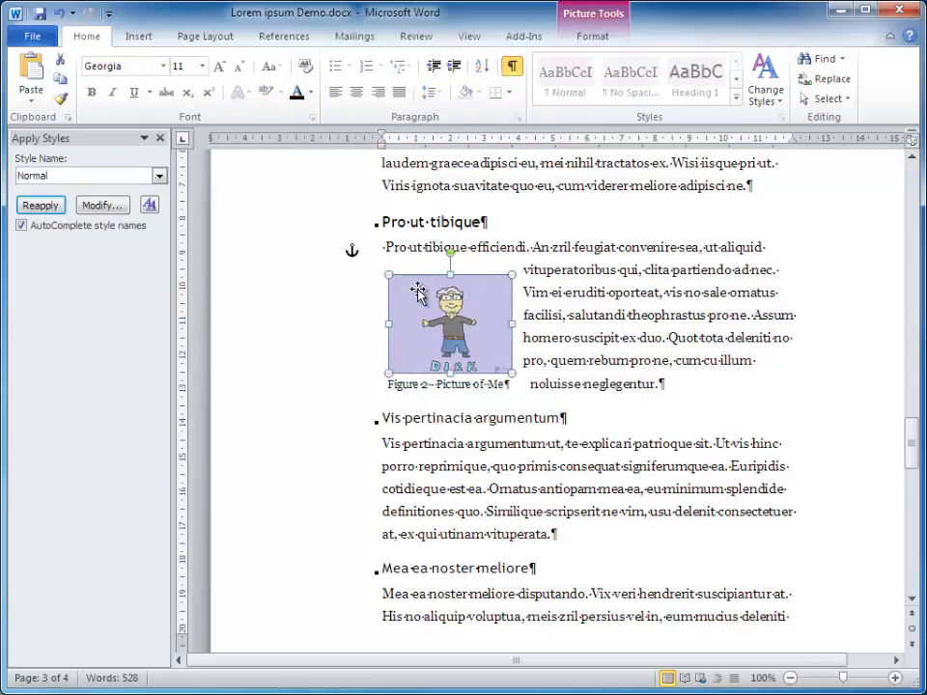
{"action": "key", "text": "ctrl+Left"}
{"action": "key", "text": "ctrl+Left"}
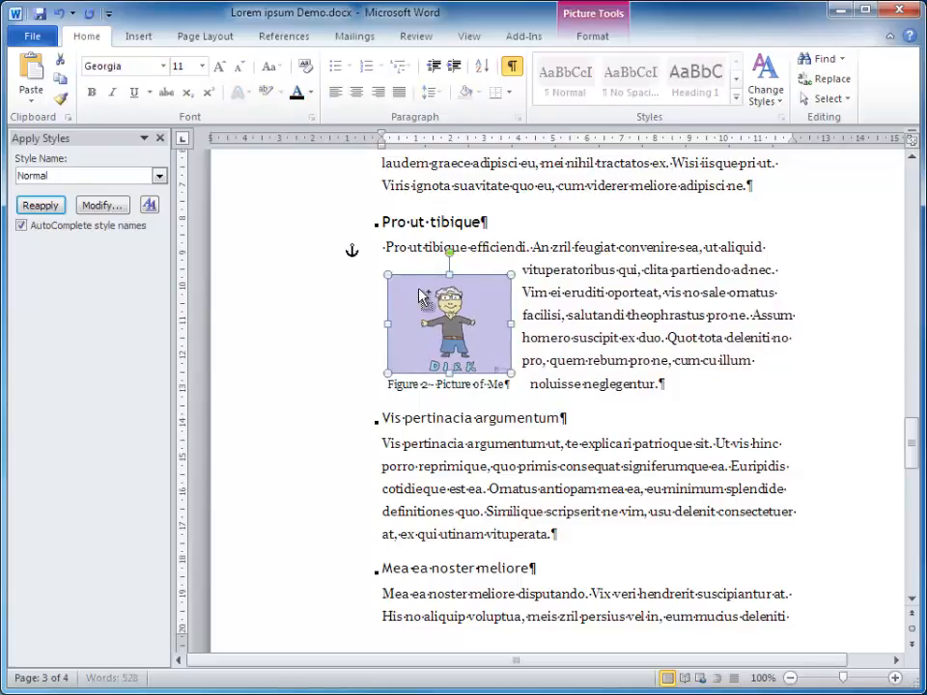
- Set the Figure 2 picture's right-hand distance from the wrapped text to 0.6 cm
{"action": "left_click", "coordinate": [779, 392]}
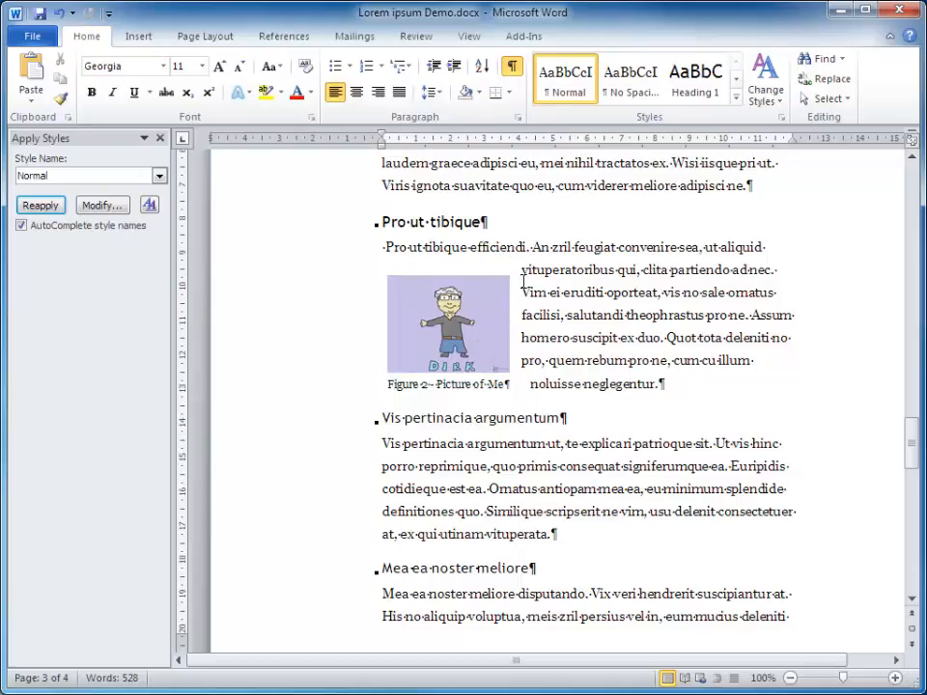
{"action": "right_click", "coordinate": [473, 329]}
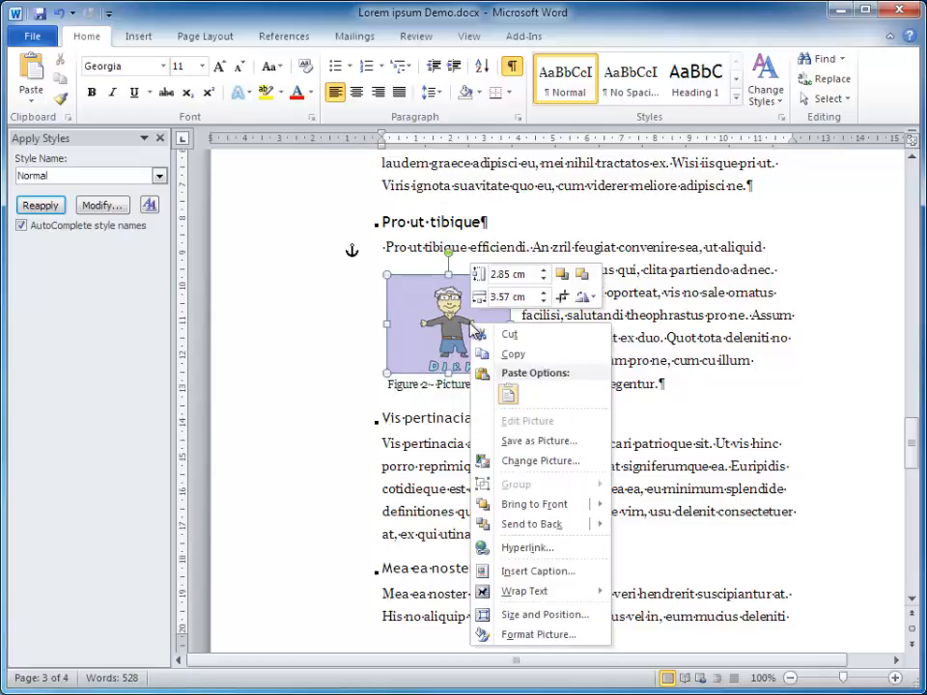
{"action": "left_click", "coordinate": [530, 616]}
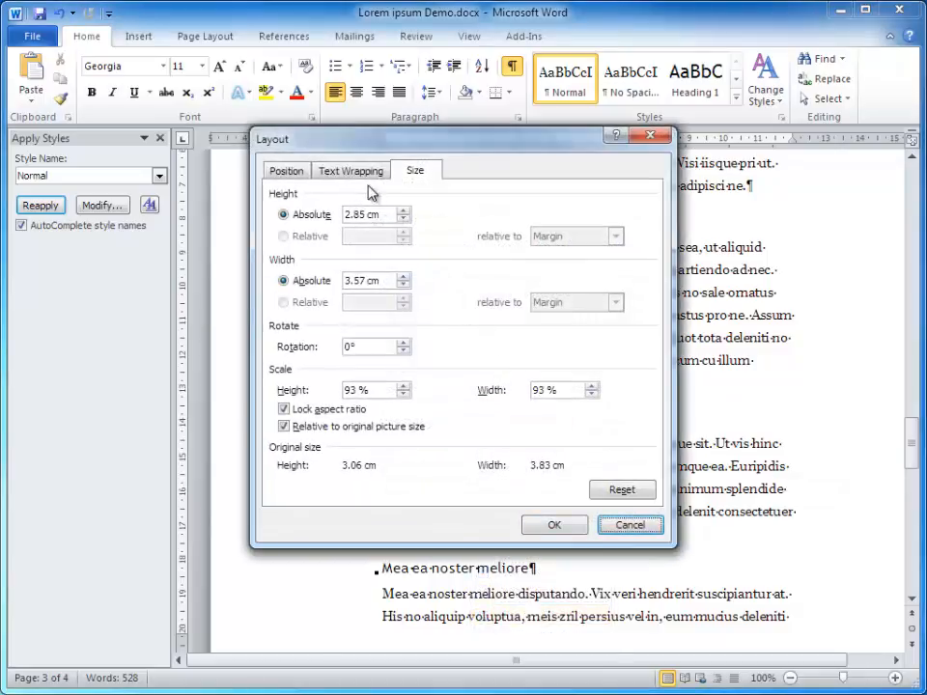
{"action": "left_click", "coordinate": [357, 173]}
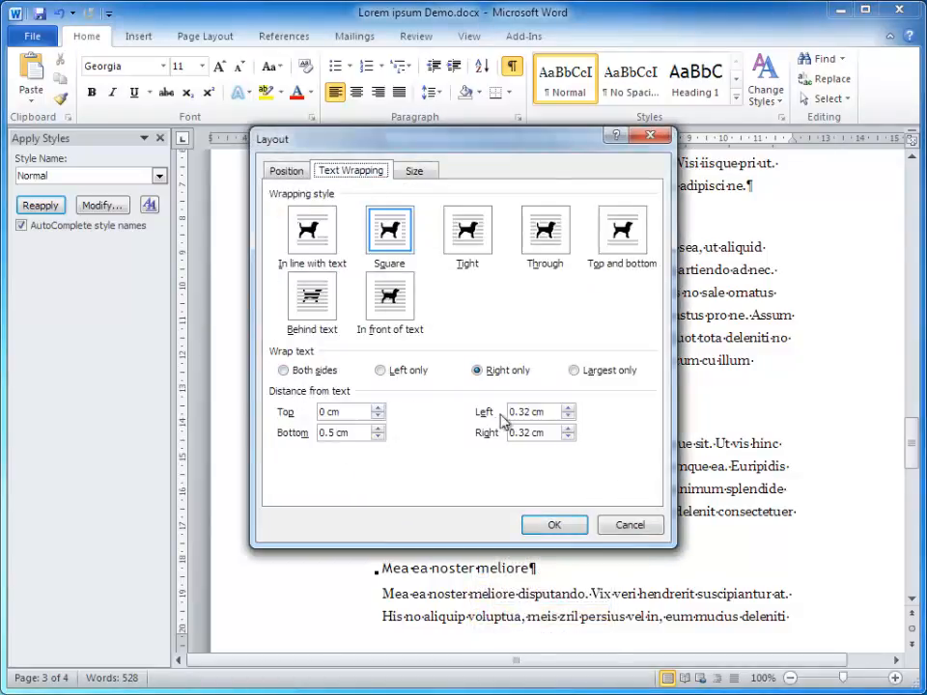
{"action": "left_click", "coordinate": [569, 430]}
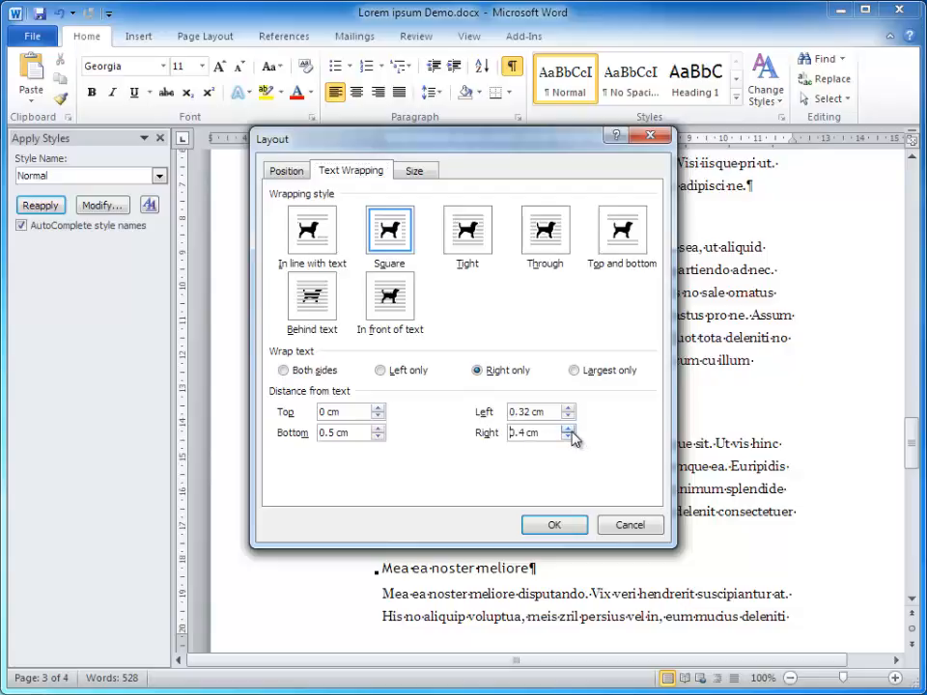
{"action": "left_click", "coordinate": [568, 429]}
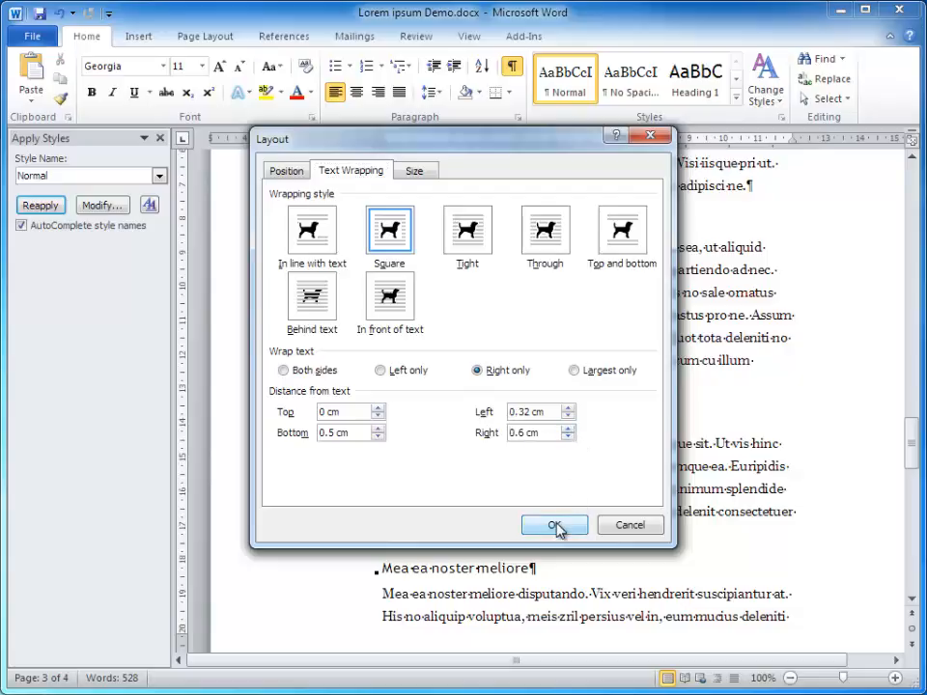
{"action": "left_click", "coordinate": [554, 524]}
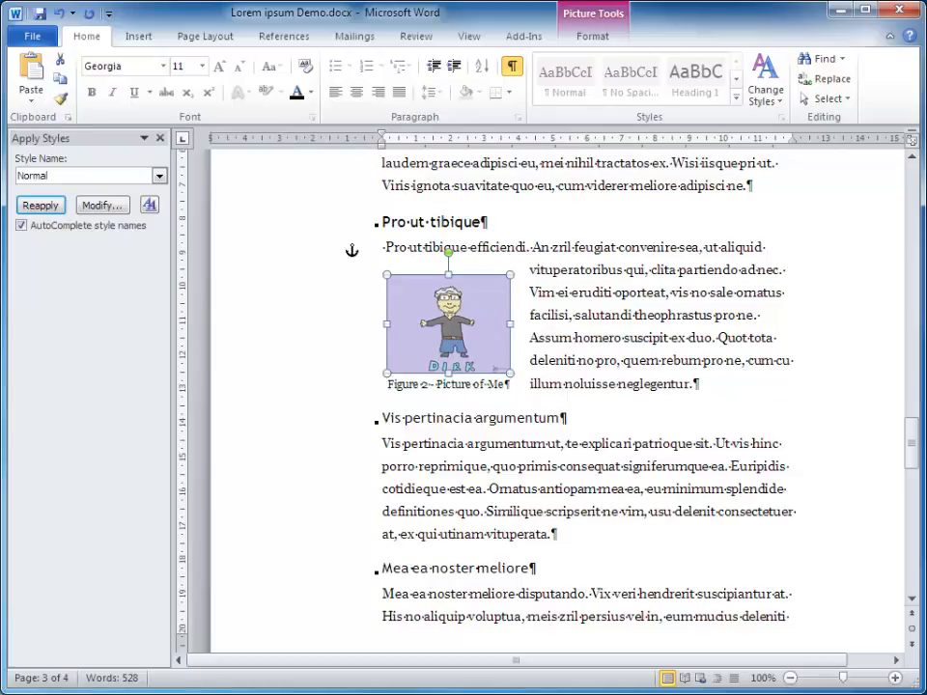
- Insert mycomputer.png from the VET2013 > ResourcesLessons > images folder within "offendit" in the first paragraph under the "Eu pro clita omnium" heading
{"action": "left_click_drag", "start_coordinate": [911, 444], "coordinate": [924, 530]}
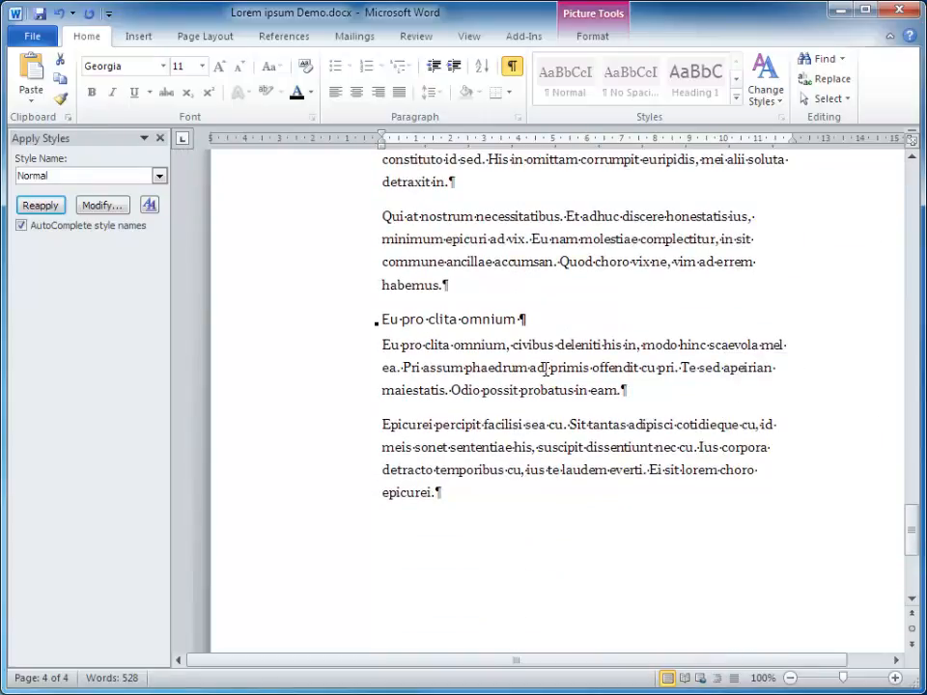
{"action": "left_click", "coordinate": [626, 396]}
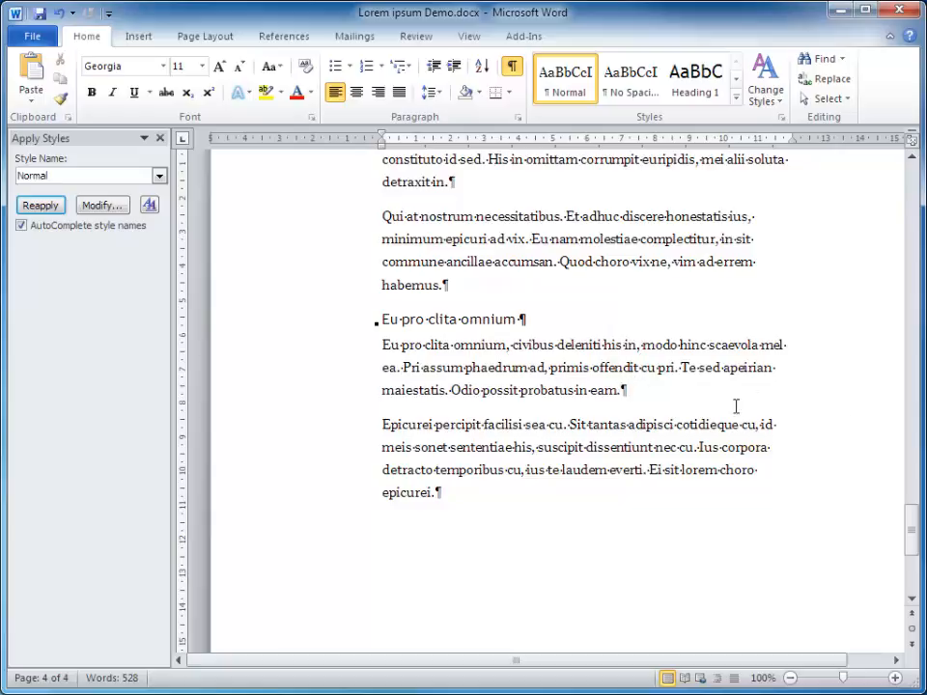
{"action": "left_click", "coordinate": [135, 39]}
{"action": "left_click", "coordinate": [164, 96]}
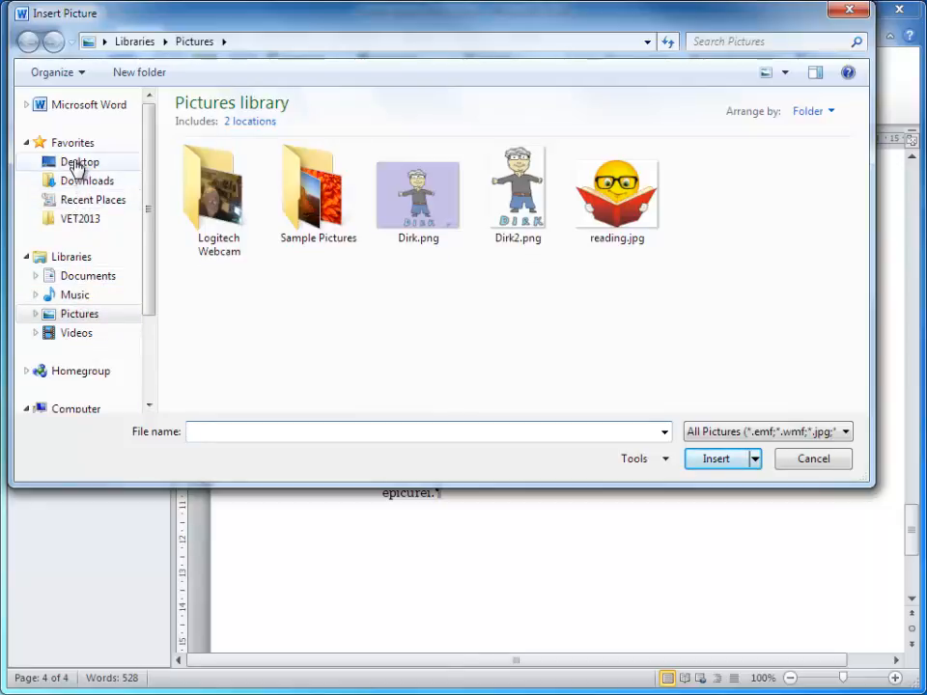
{"action": "left_click", "coordinate": [87, 219]}
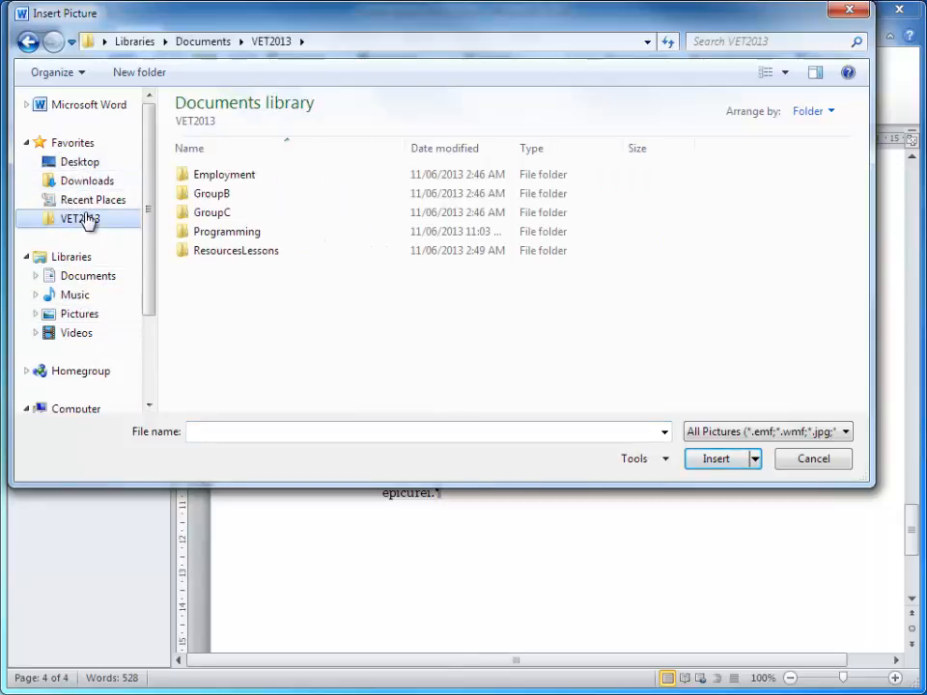
{"action": "double_click", "coordinate": [248, 250]}
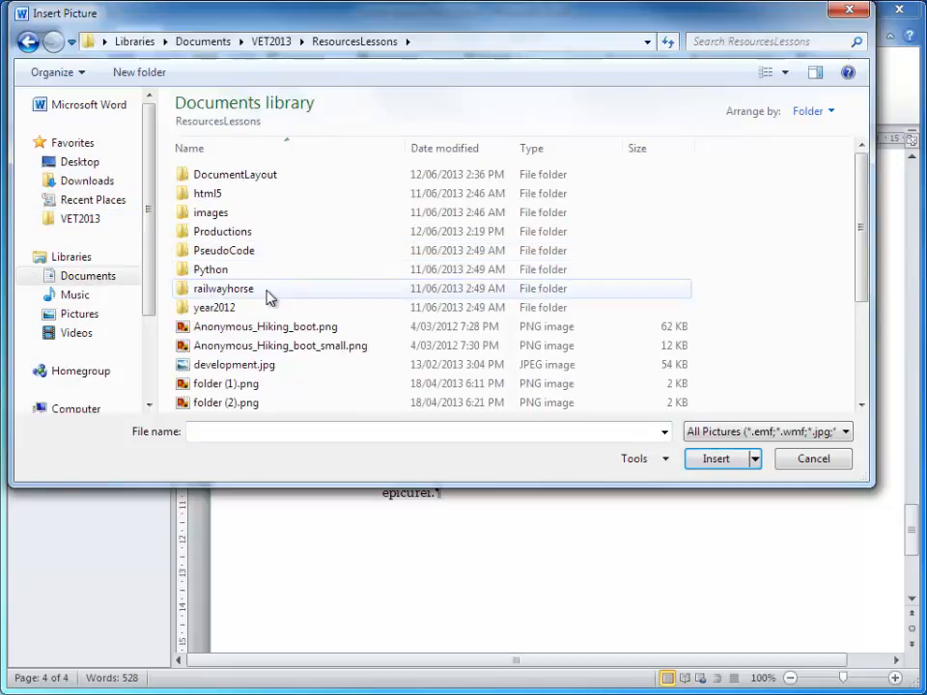
{"action": "left_click", "coordinate": [205, 214]}
{"action": "double_click", "coordinate": [206, 214]}
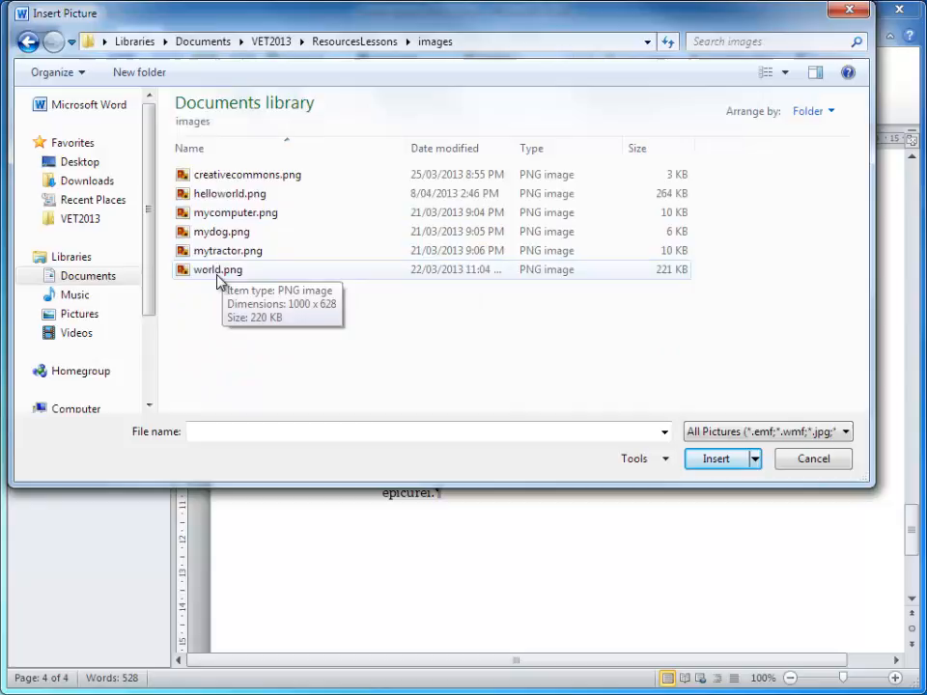
{"action": "left_click", "coordinate": [208, 214]}
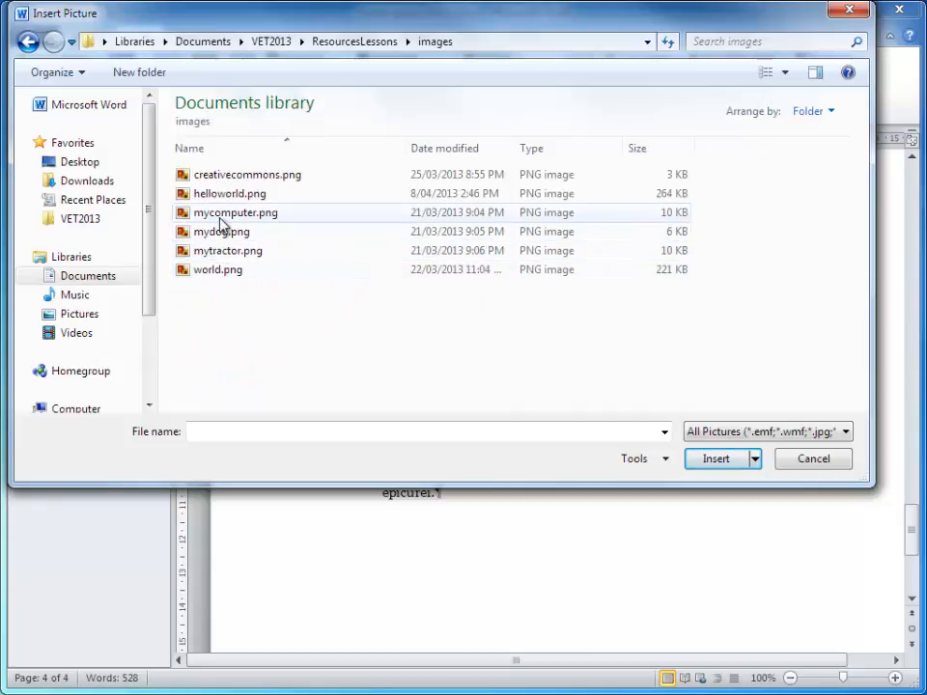
{"action": "left_click", "coordinate": [716, 464]}
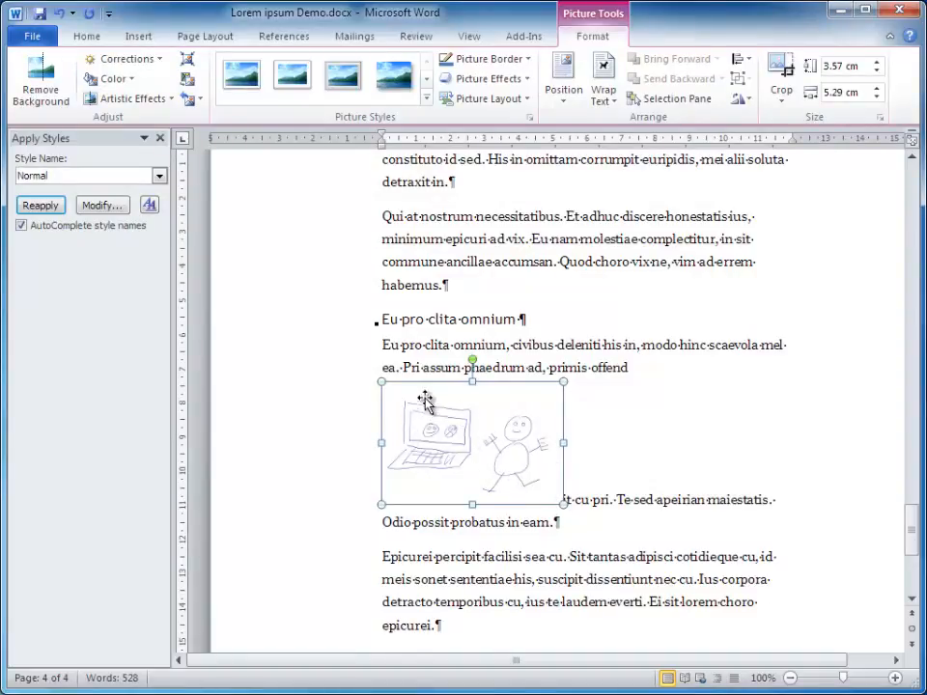
- Set the computer drawing's text wrapping to Top and bottom with a 0.5 cm distance from the text below
{"action": "right_click", "coordinate": [482, 439]}
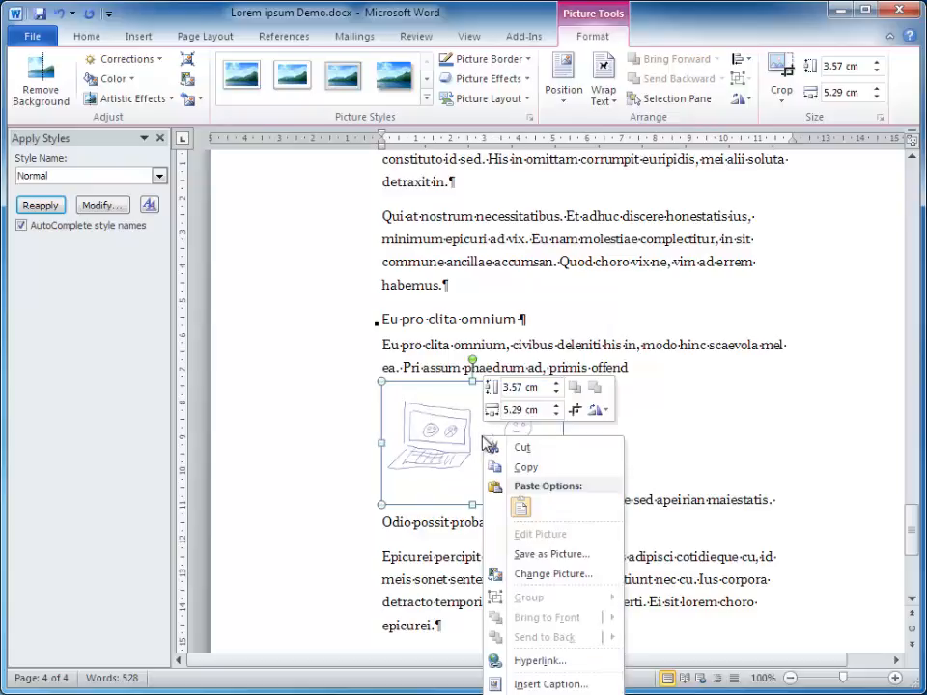
{"action": "left_click", "coordinate": [550, 694]}
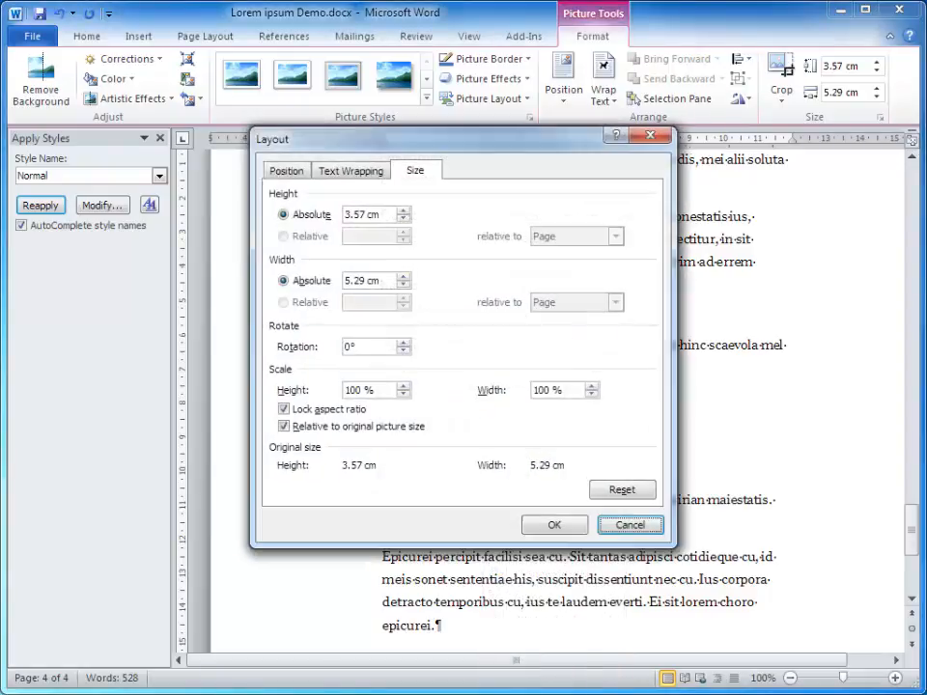
{"action": "left_click", "coordinate": [365, 180]}
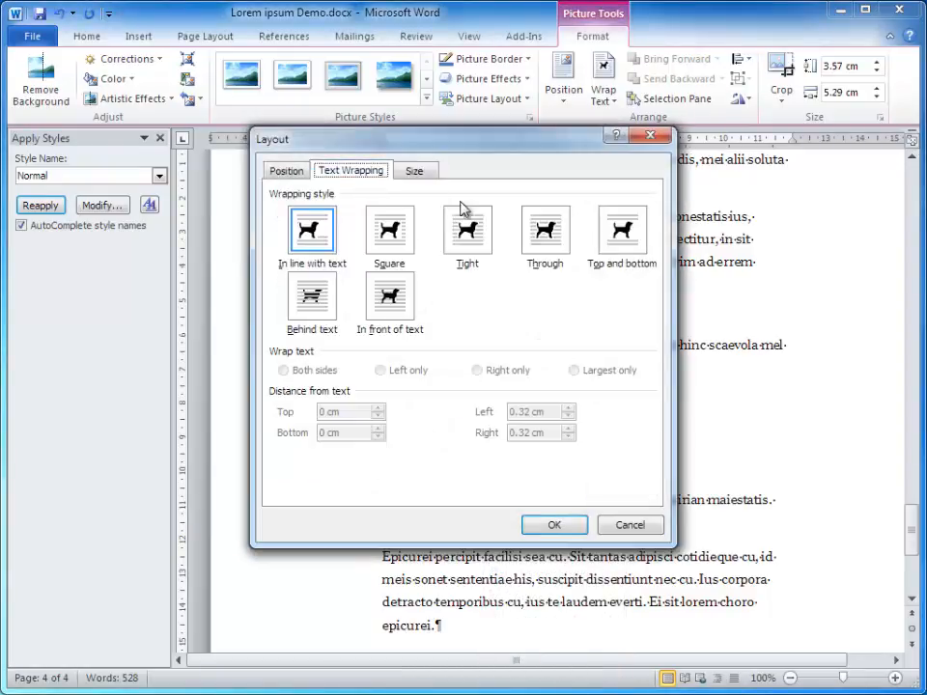
{"action": "left_click", "coordinate": [630, 241]}
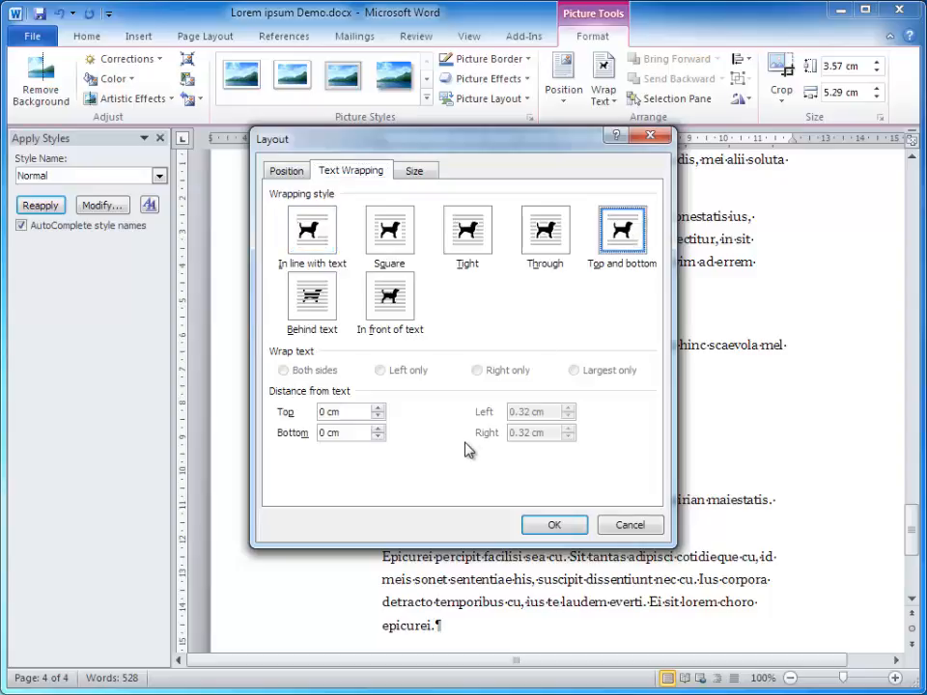
{"action": "left_click", "coordinate": [378, 430]}
{"action": "left_click", "coordinate": [377, 429]}
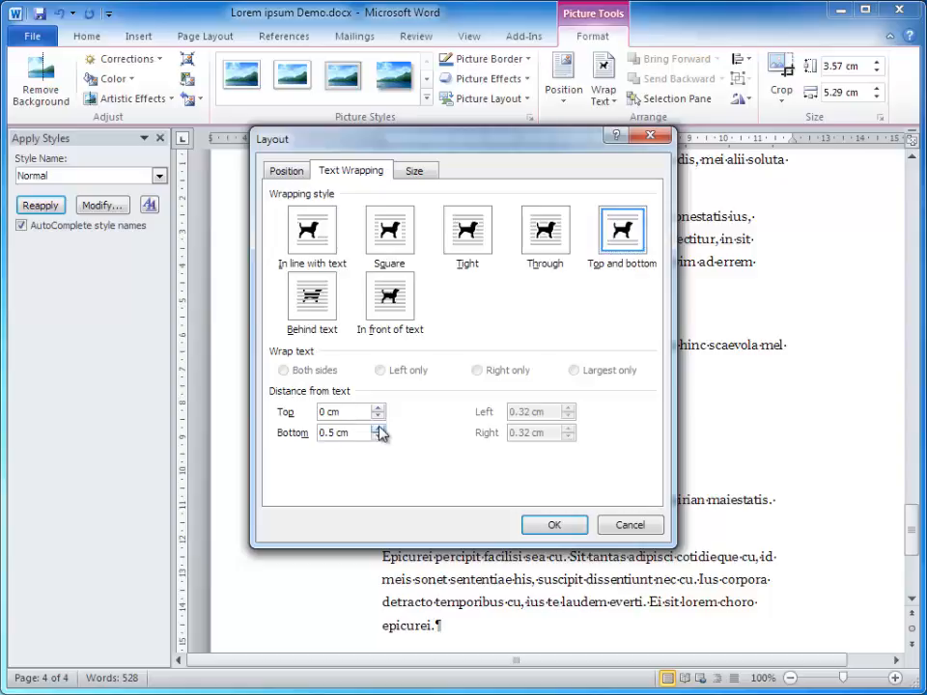
{"action": "left_click", "coordinate": [563, 529]}
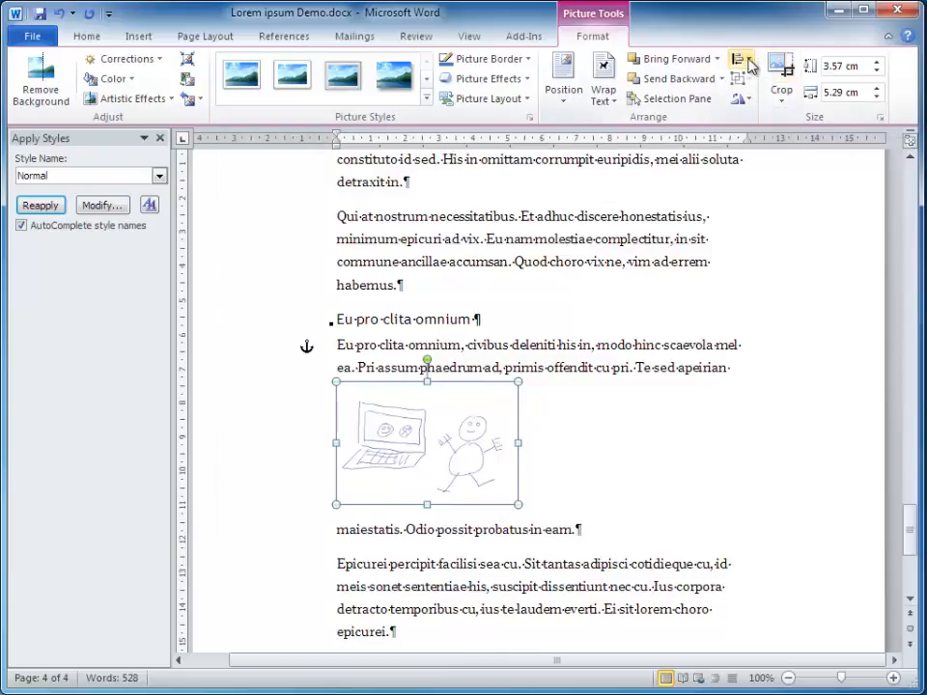
- Centre the computer drawing horizontally between the page margins
{"action": "left_click", "coordinate": [750, 65]}
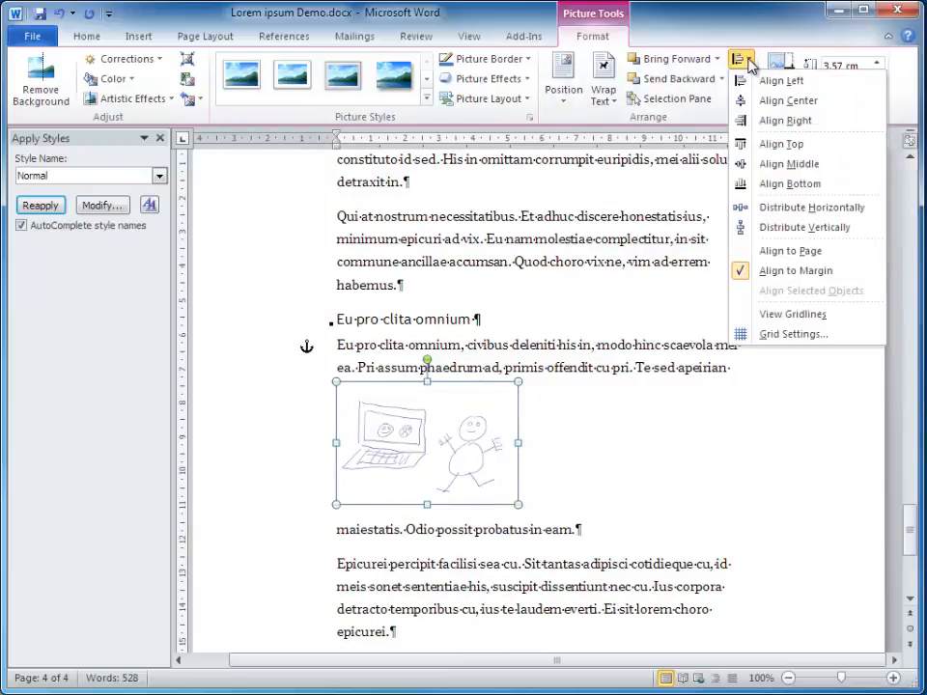
{"action": "left_click", "coordinate": [781, 101]}
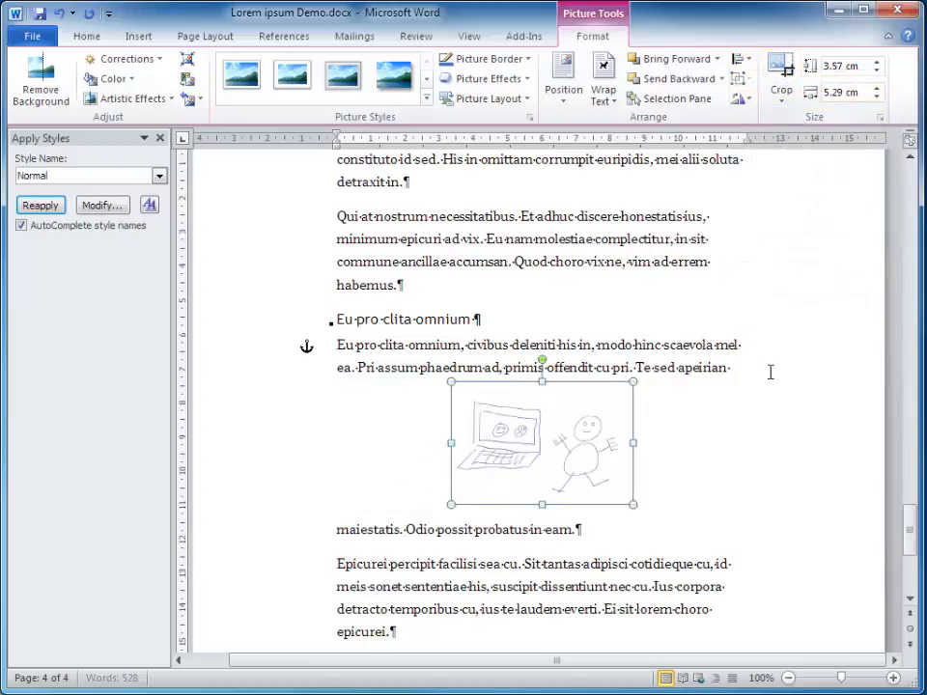
{"action": "left_click", "coordinate": [649, 451]}
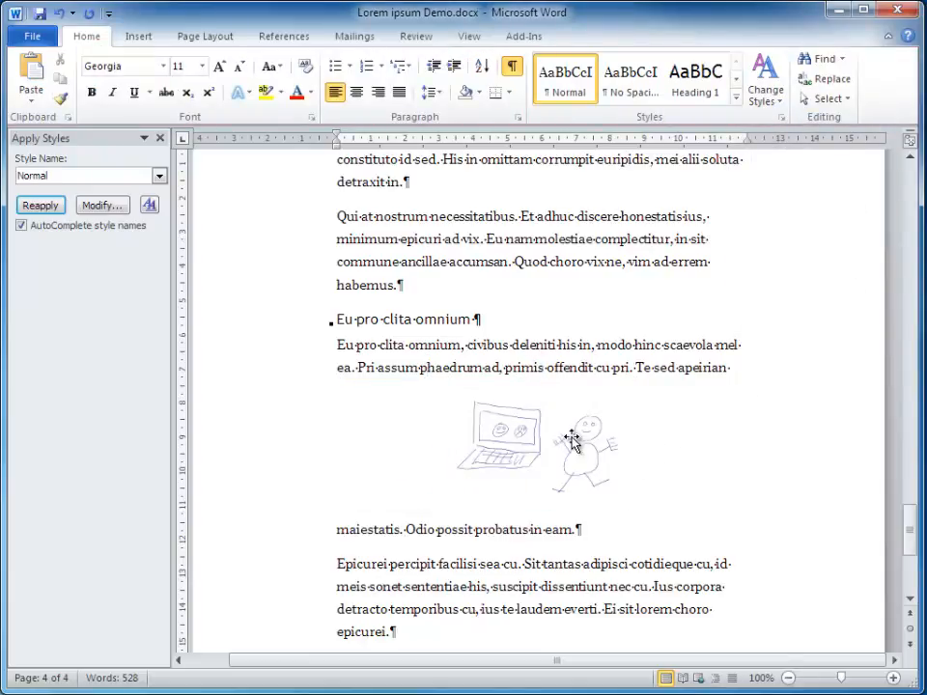
- Add the caption "Figure 3 - Me and My Computer" below the computer drawing
{"action": "left_click", "coordinate": [572, 441]}
{"action": "right_click", "coordinate": [563, 440]}
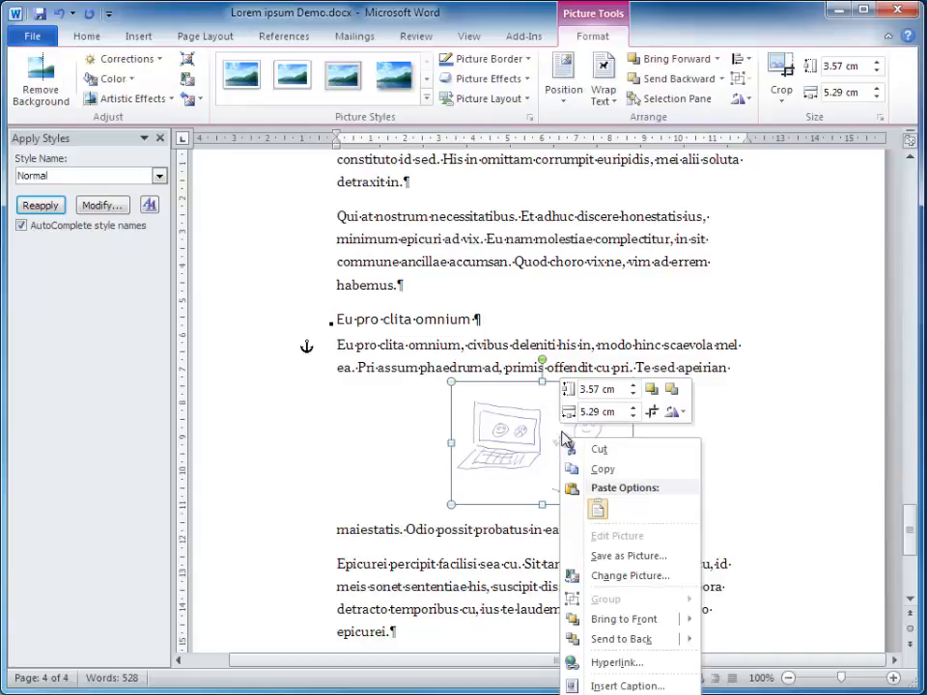
{"action": "left_click", "coordinate": [604, 684]}
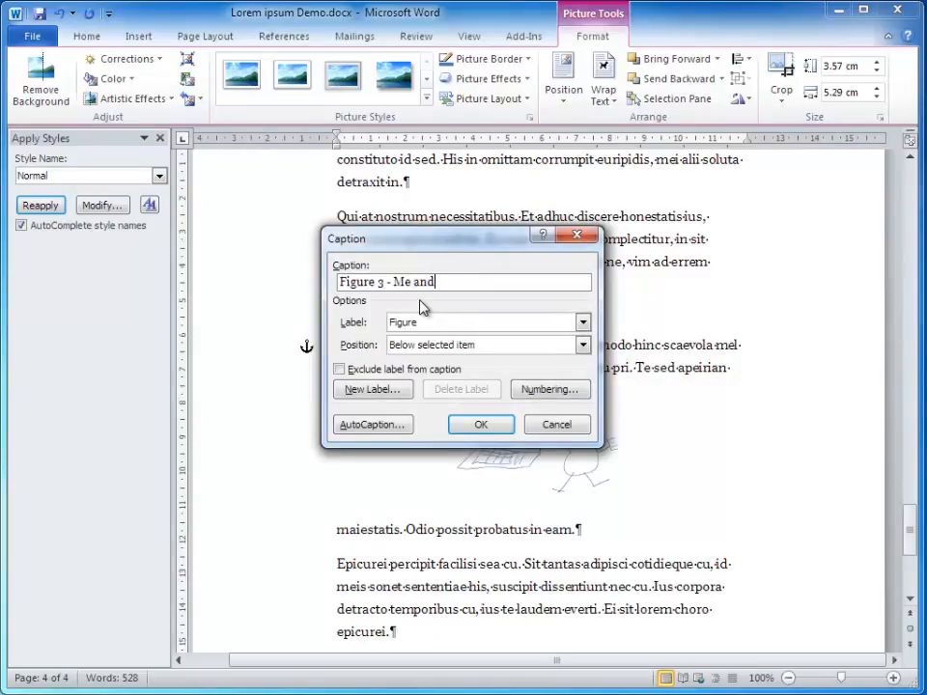
{"action": "type", "text": "- Me and My Computer"}
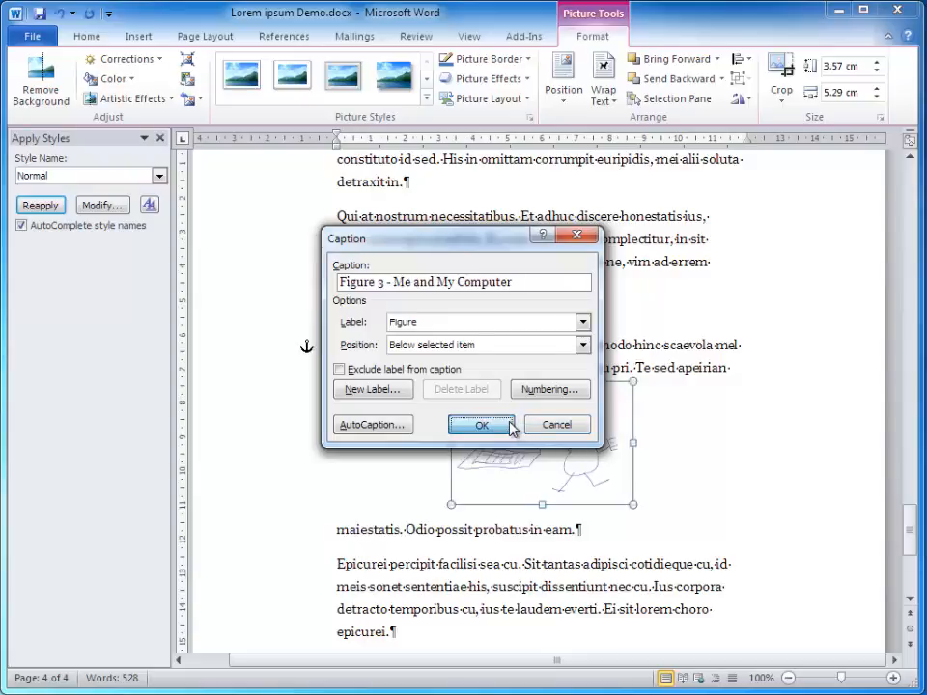
{"action": "left_click", "coordinate": [480, 423]}
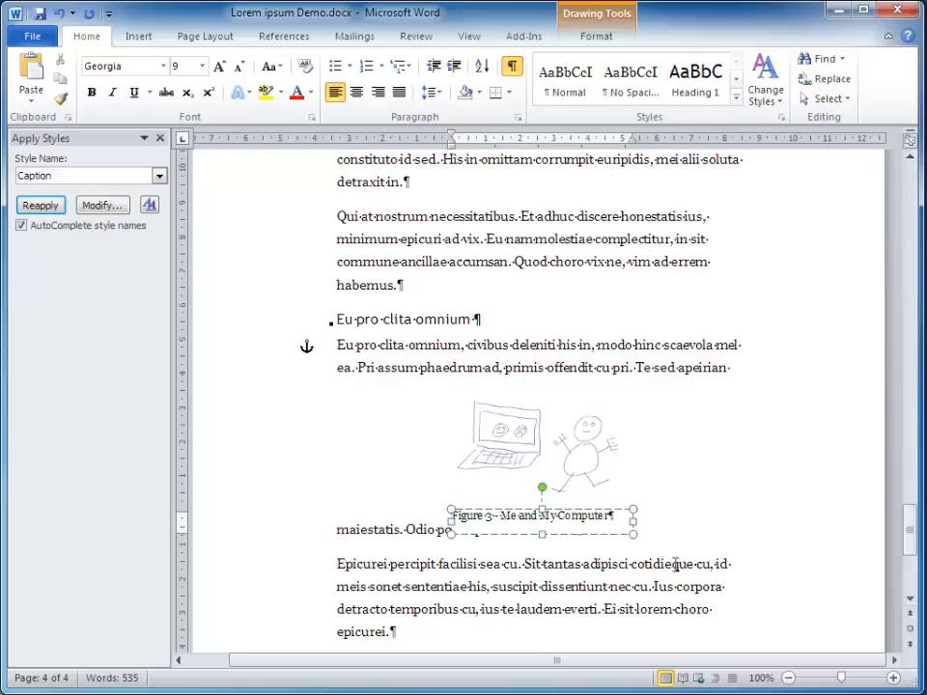
- Increase the computer drawing's bottom distance from text to 1 cm to make room for its caption
{"action": "left_click", "coordinate": [555, 464]}
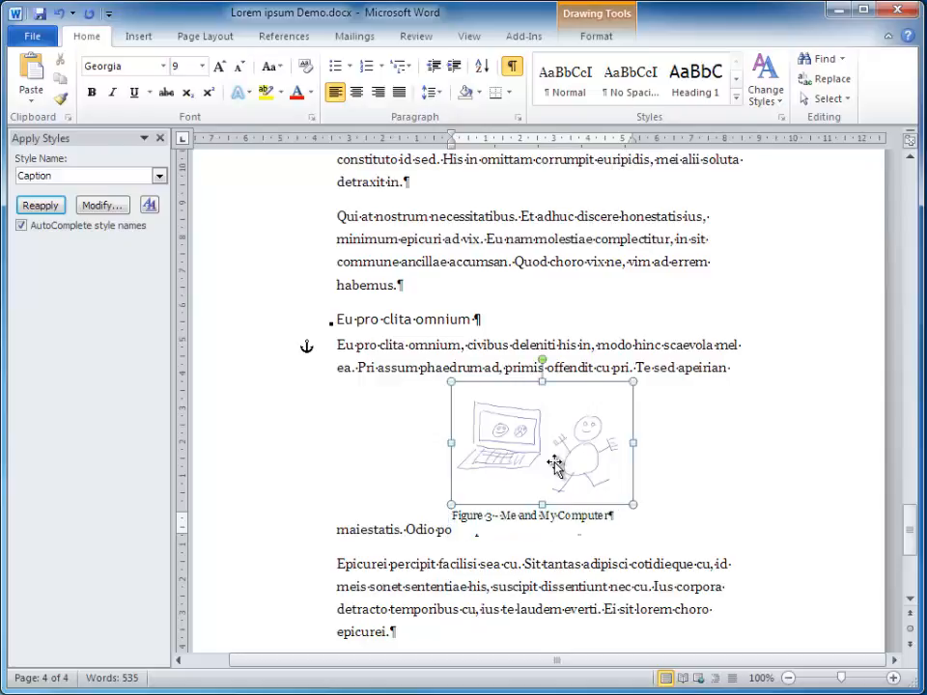
{"action": "right_click", "coordinate": [556, 468]}
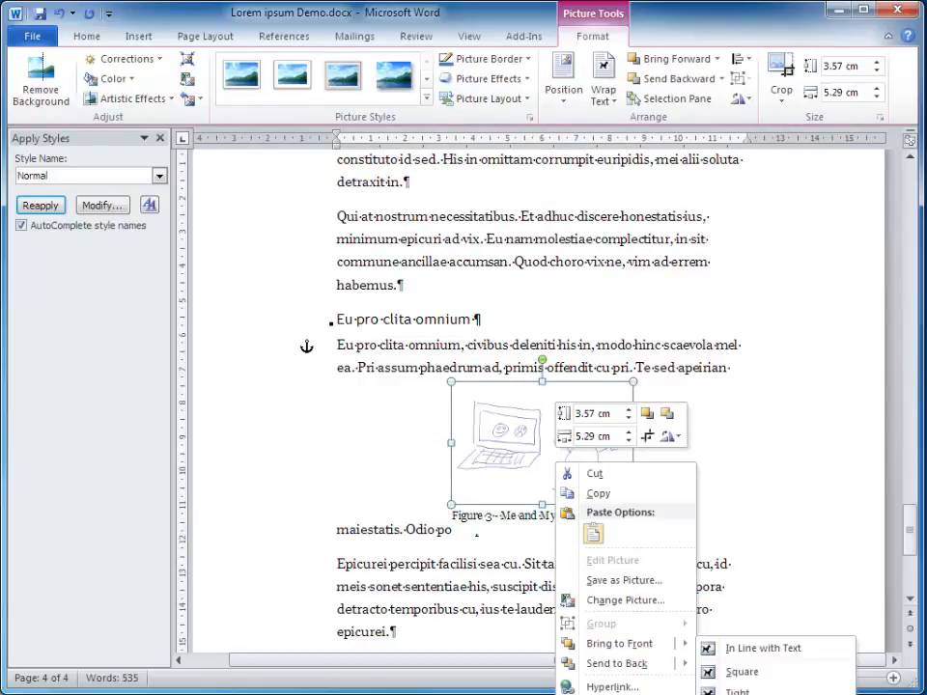
{"action": "left_click", "coordinate": [618, 693]}
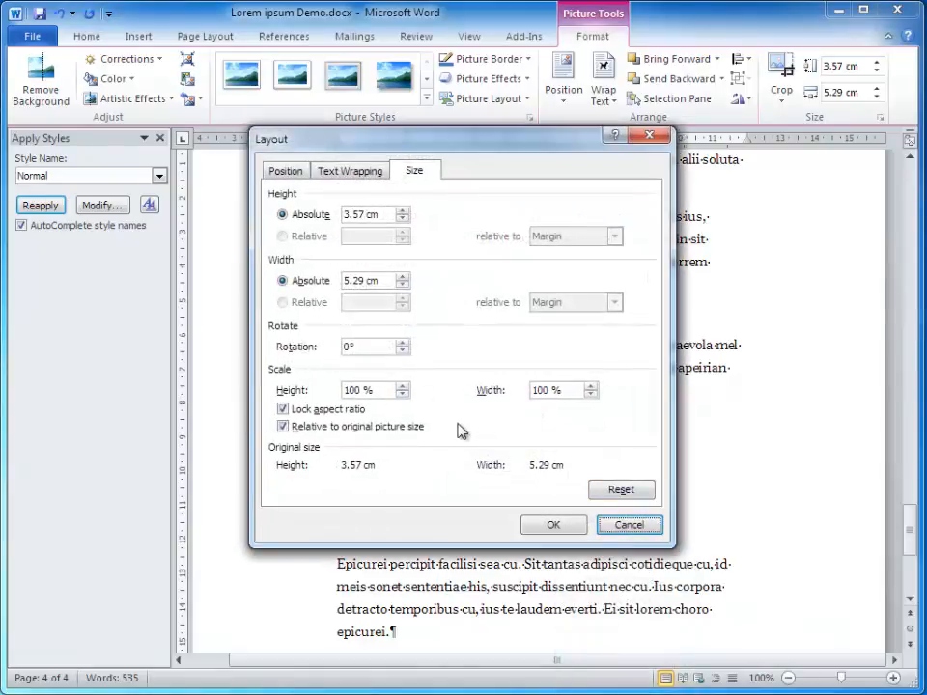
{"action": "left_click", "coordinate": [357, 174]}
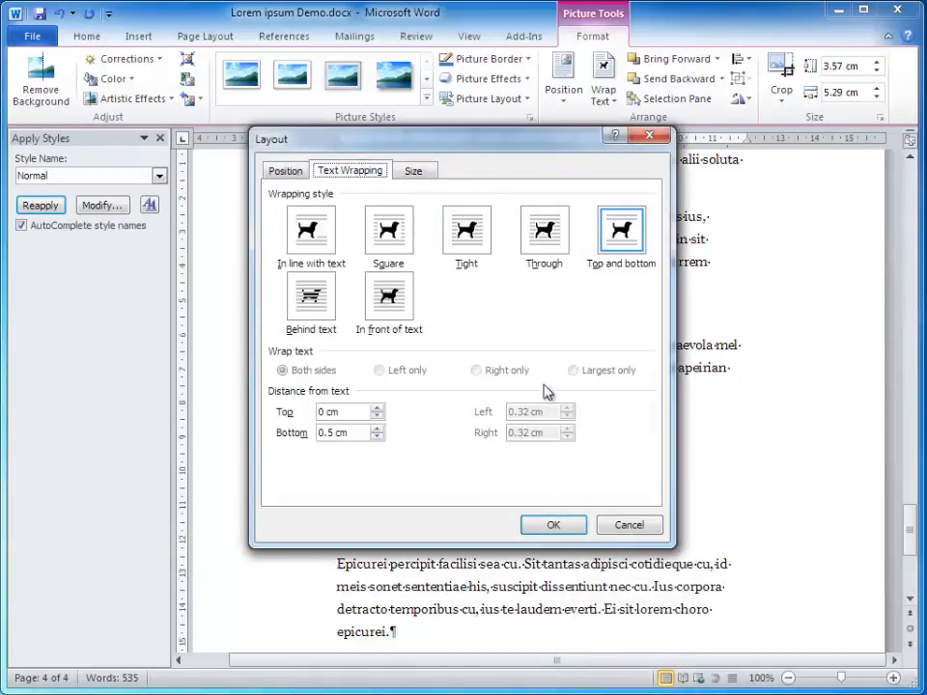
{"action": "left_click", "coordinate": [378, 430]}
{"action": "left_click", "coordinate": [377, 428]}
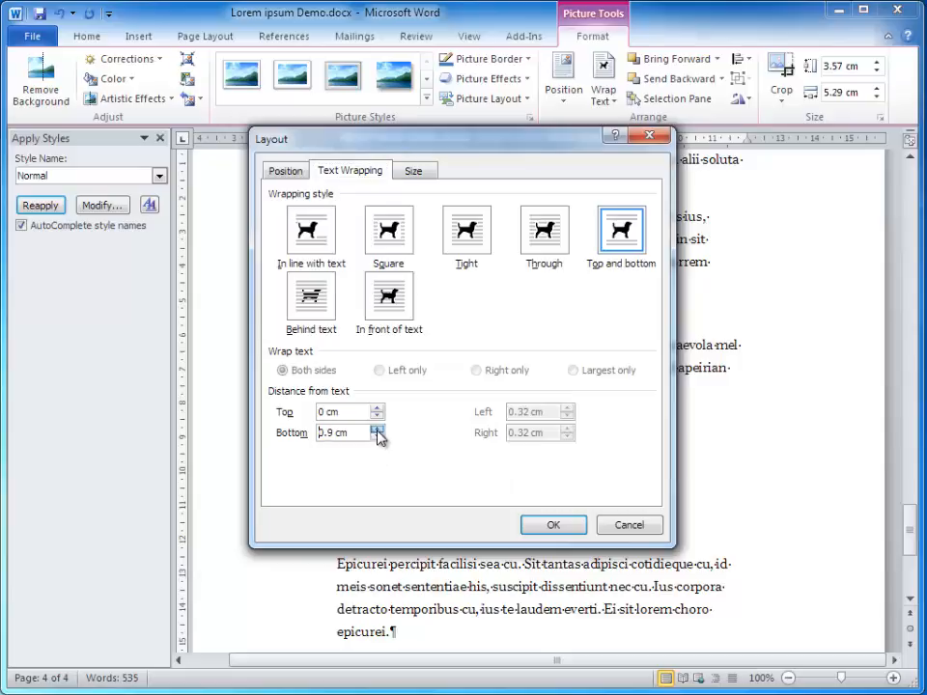
{"action": "left_click", "coordinate": [377, 430]}
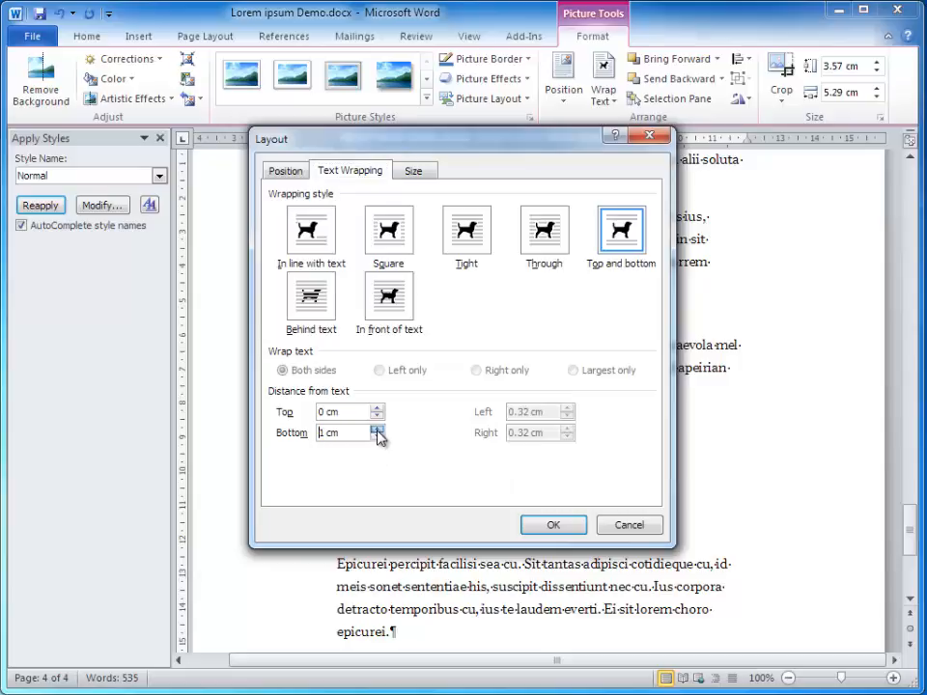
{"action": "left_click", "coordinate": [553, 527]}
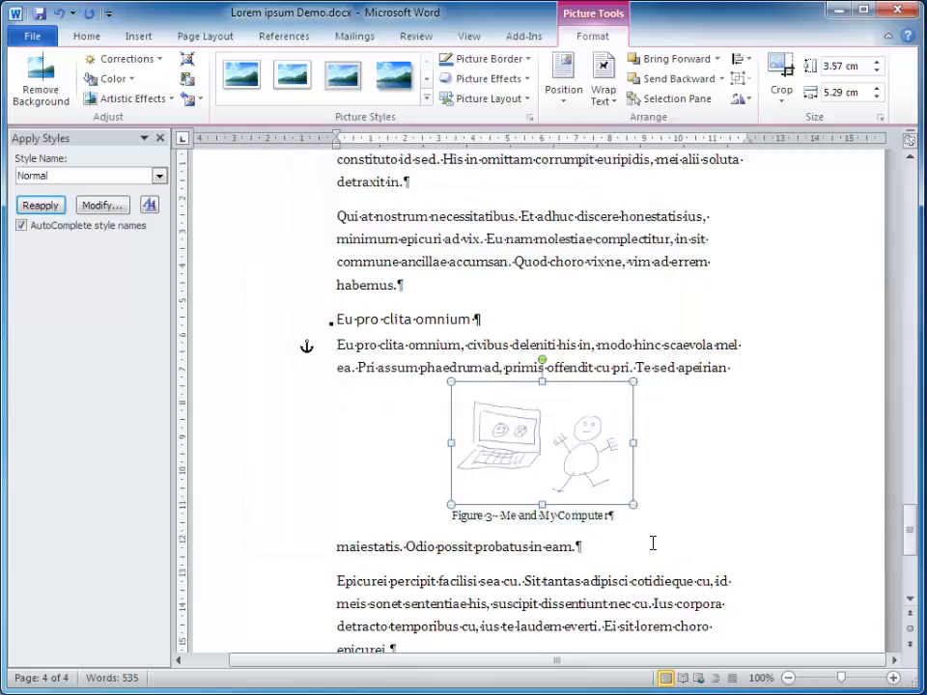
- Align the text box of the "Figure 3 - Me and My Computer" caption to the horizontal centre between the page margins
{"action": "left_click", "coordinate": [550, 518]}
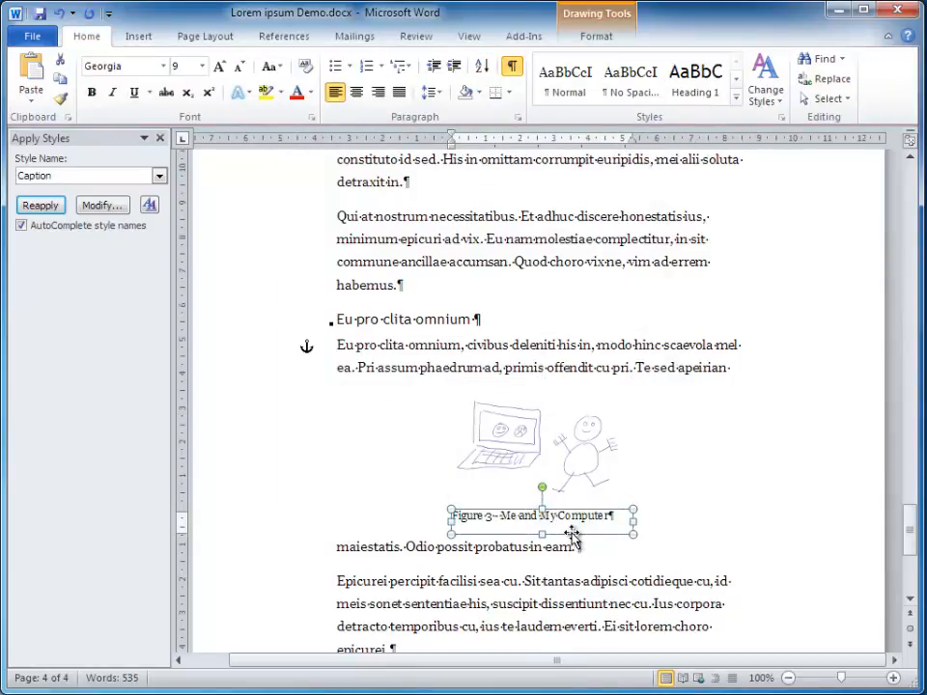
{"action": "left_click", "coordinate": [575, 534]}
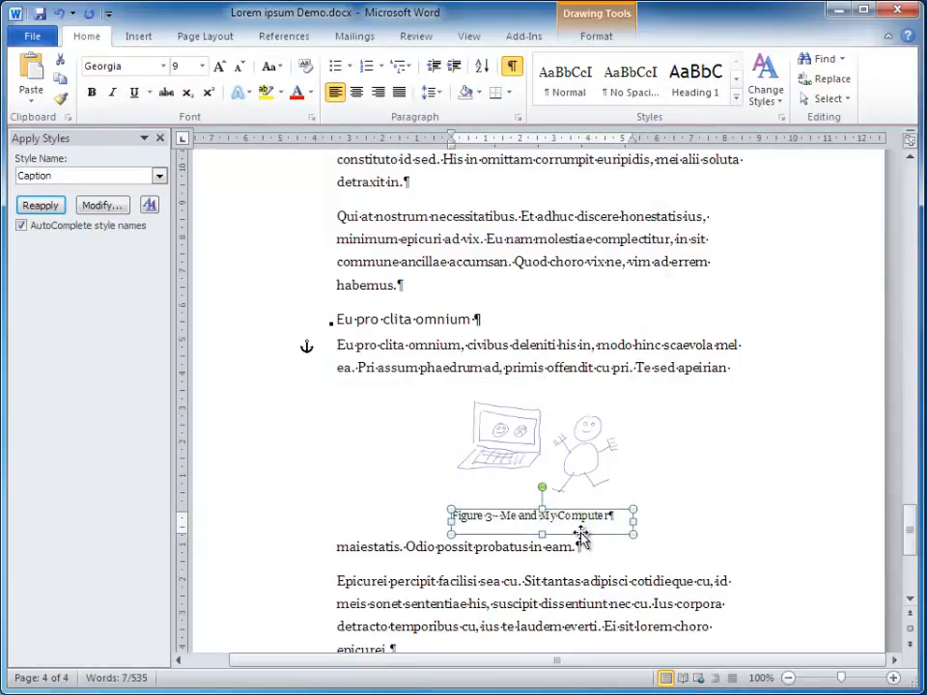
{"action": "left_click", "coordinate": [592, 39]}
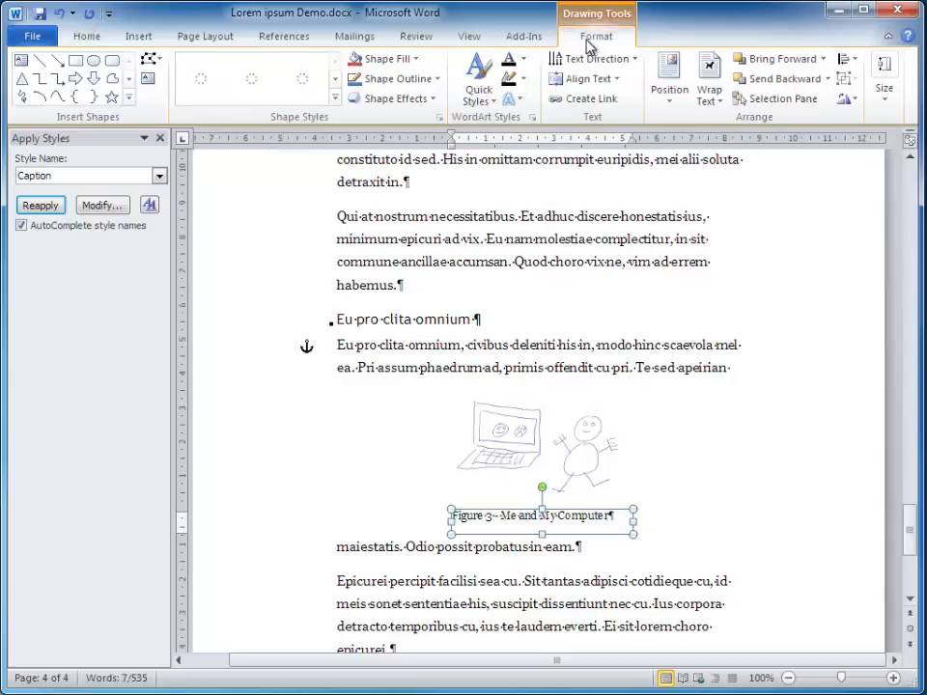
{"action": "left_click", "coordinate": [844, 60]}
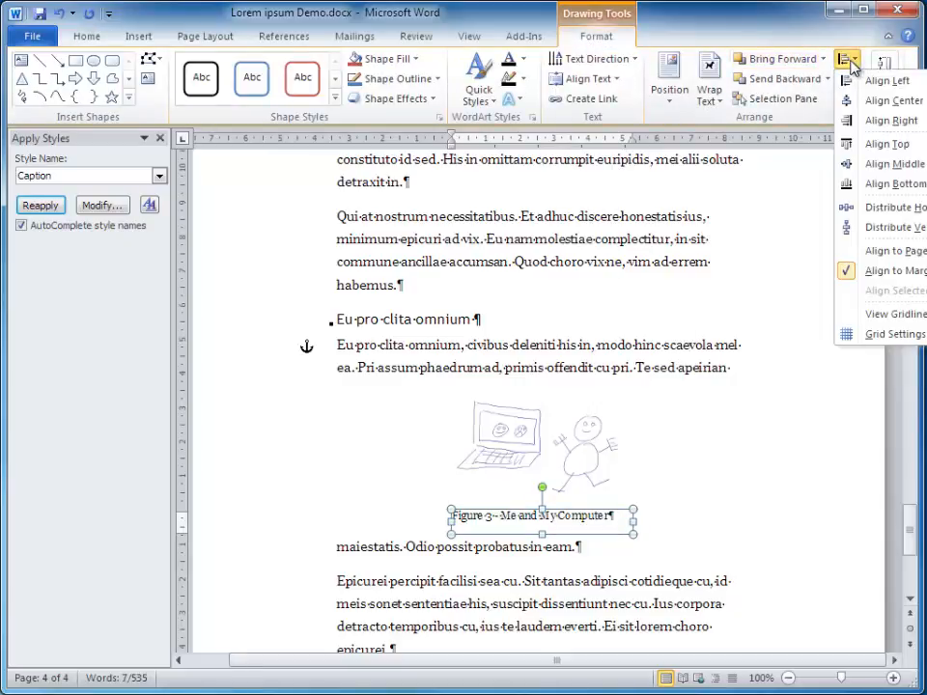
{"action": "left_click", "coordinate": [882, 101]}
{"action": "left_click", "coordinate": [708, 422]}
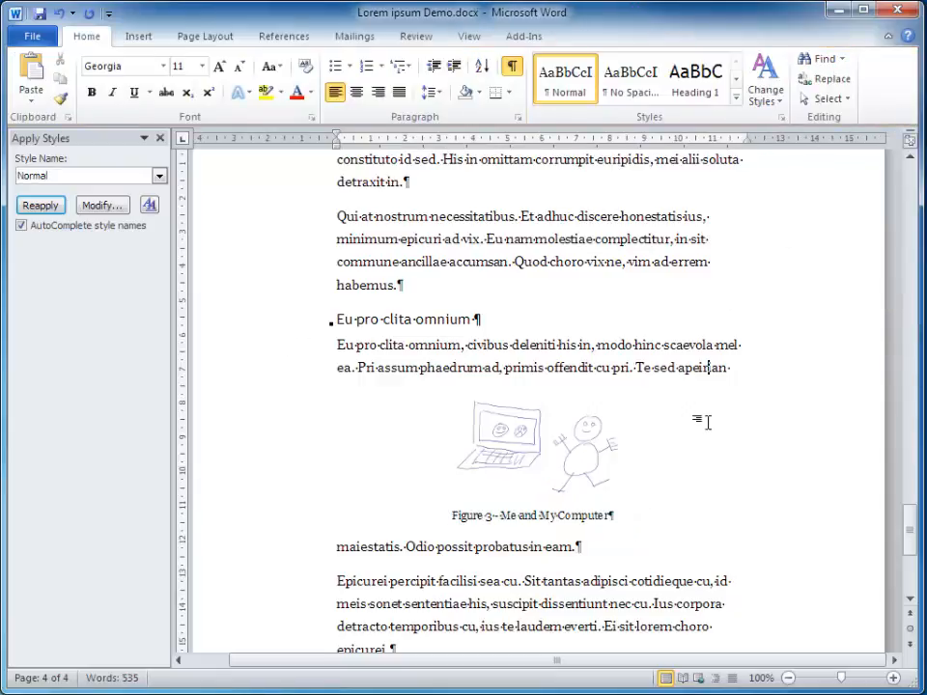
- Centre the Figure 3 caption text within its text box below the computer drawing
{"action": "left_click", "coordinate": [580, 520]}
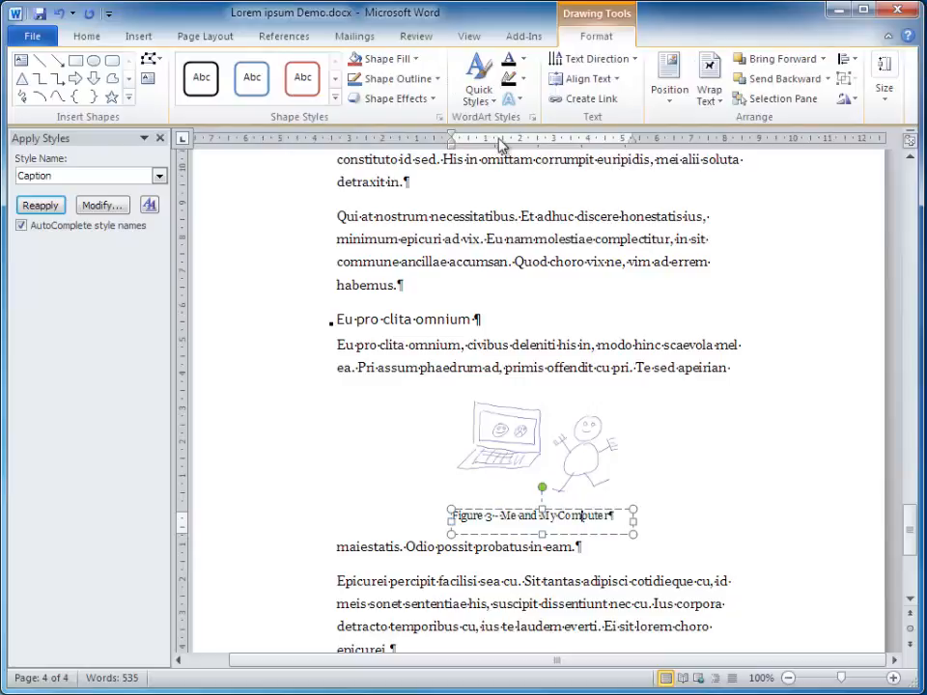
{"action": "left_click", "coordinate": [85, 36]}
{"action": "left_click", "coordinate": [359, 93]}
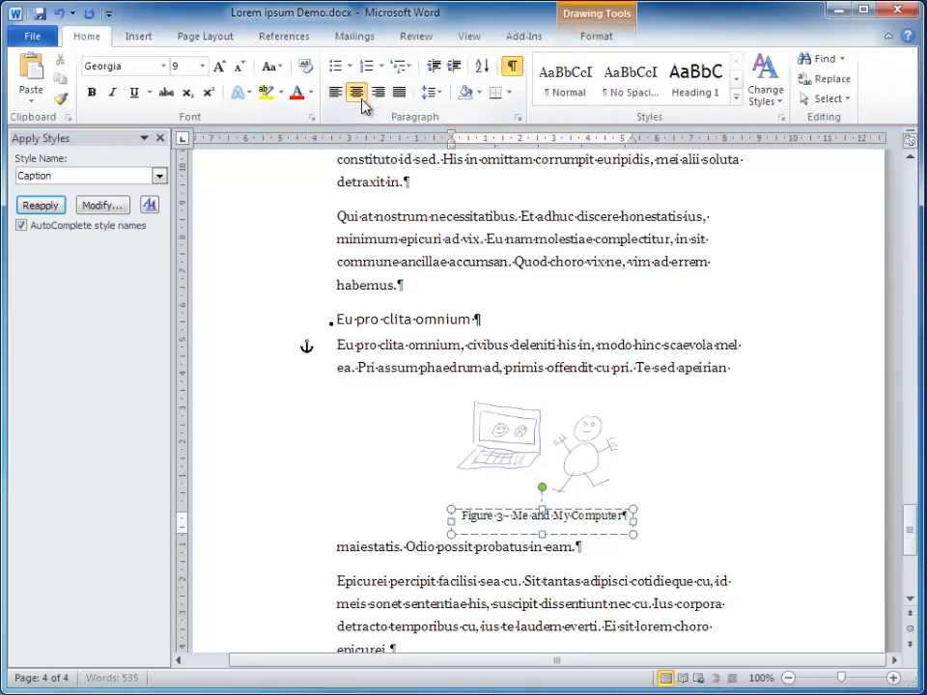
{"action": "left_click", "coordinate": [741, 473]}
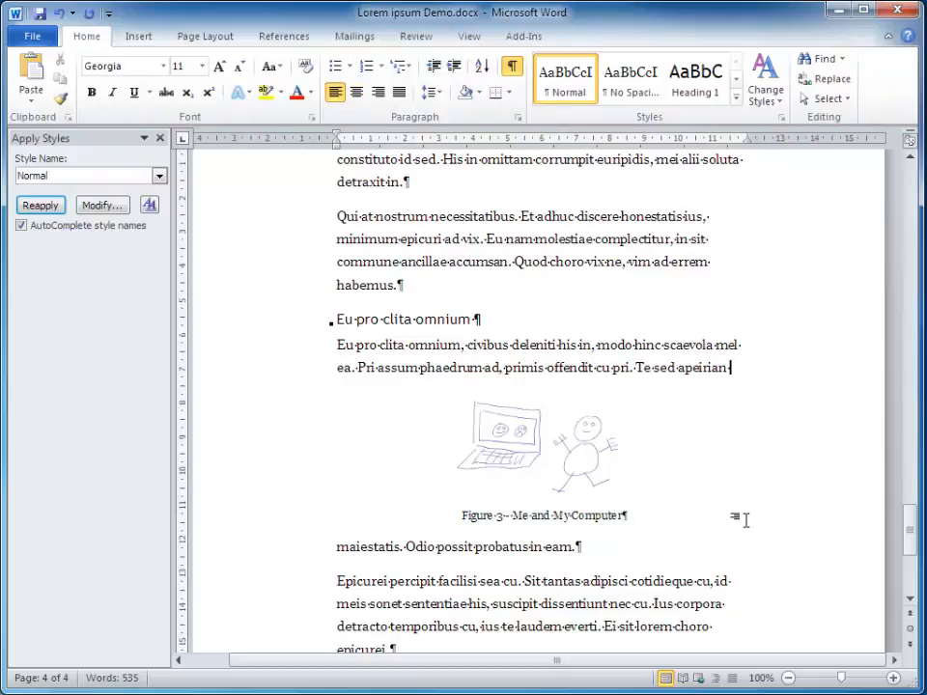